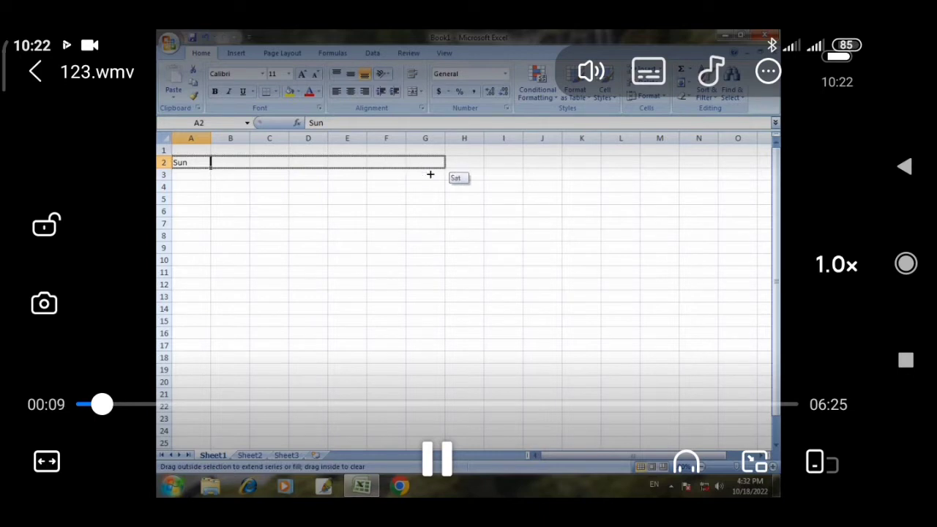
Merge and center cells A1 to G1 above the weekday headings
left_click(426, 183)
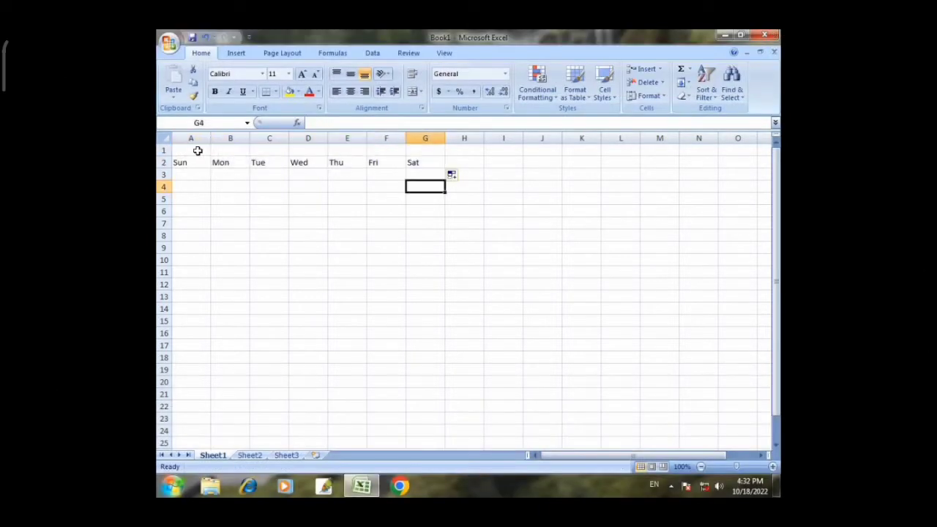
left_click_drag(196, 150, 436, 147)
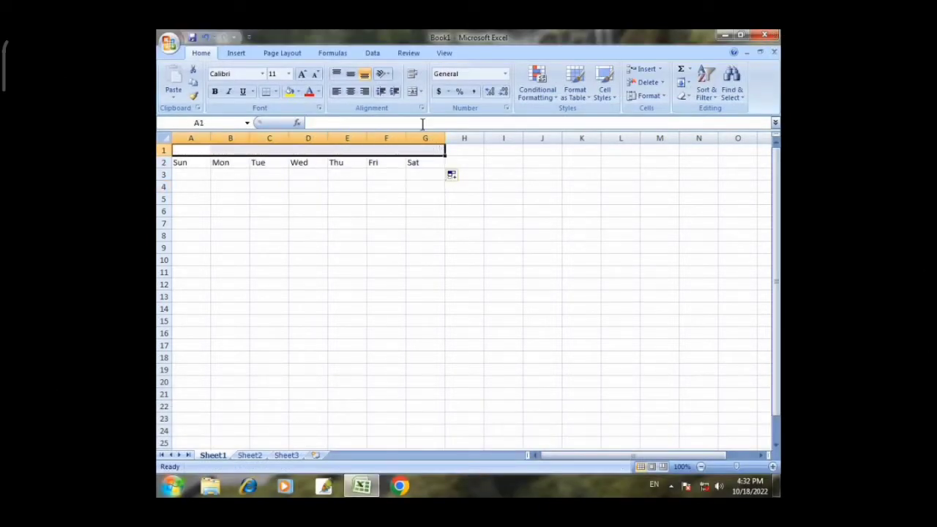
left_click(414, 93)
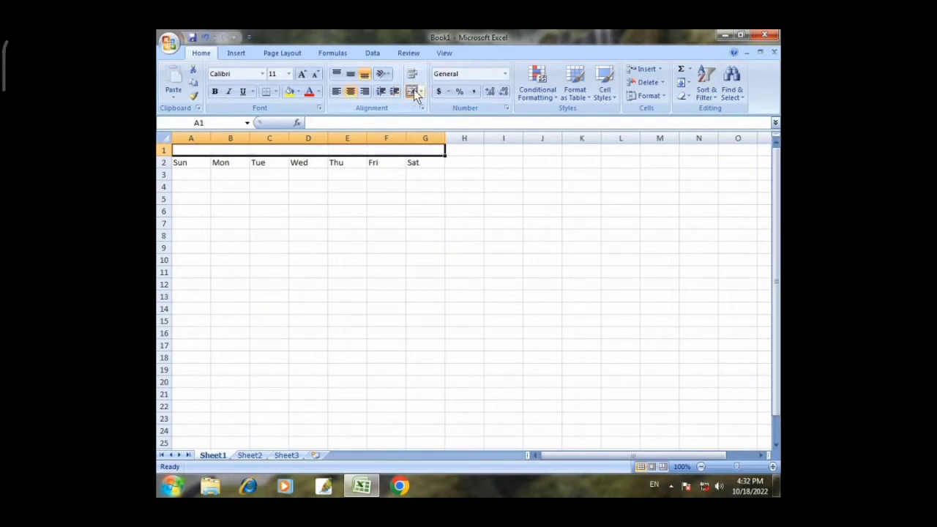
left_click(341, 184)
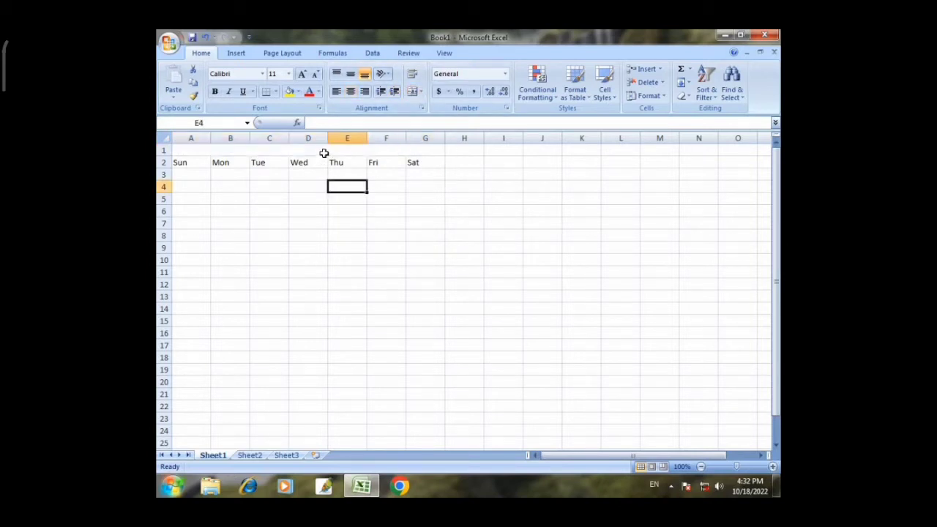
Enter the formula =MAX(A3:G3) in the merged title cell above the weekday headings
left_click(323, 153)
type("=")
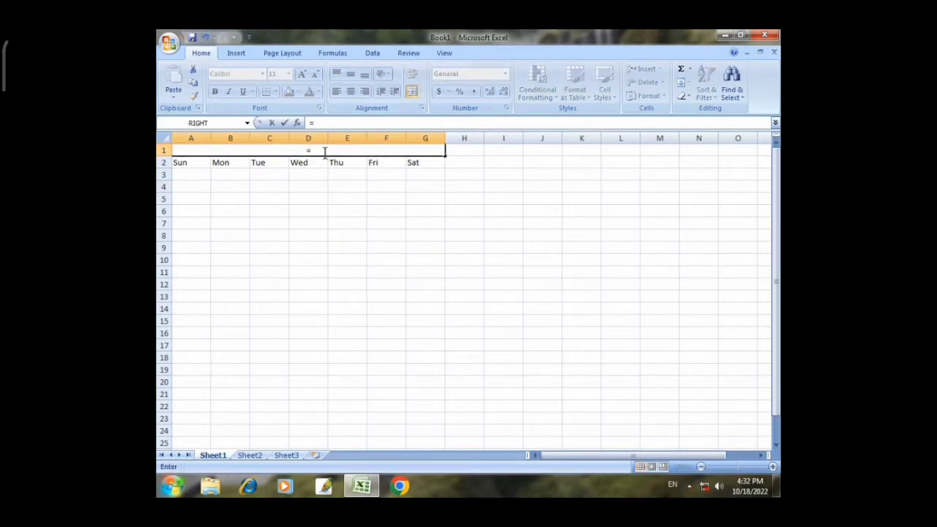
type("max")
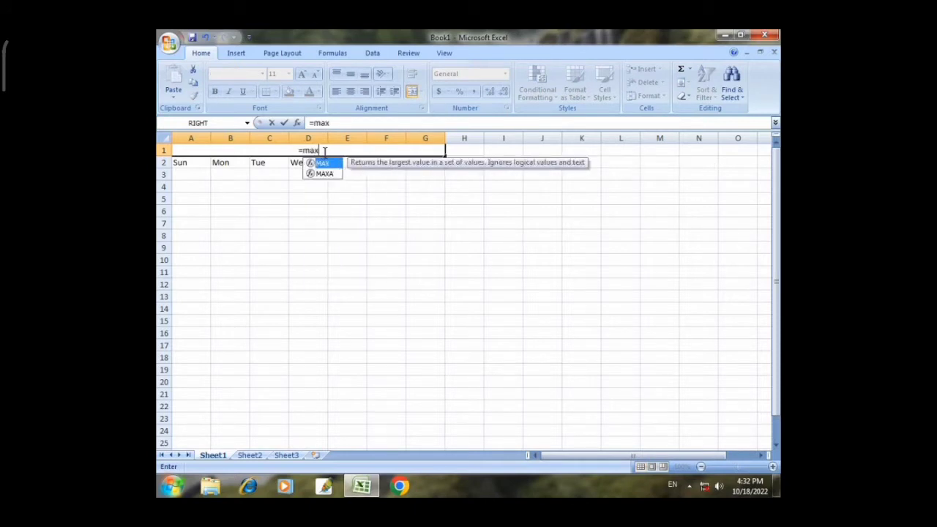
type("(")
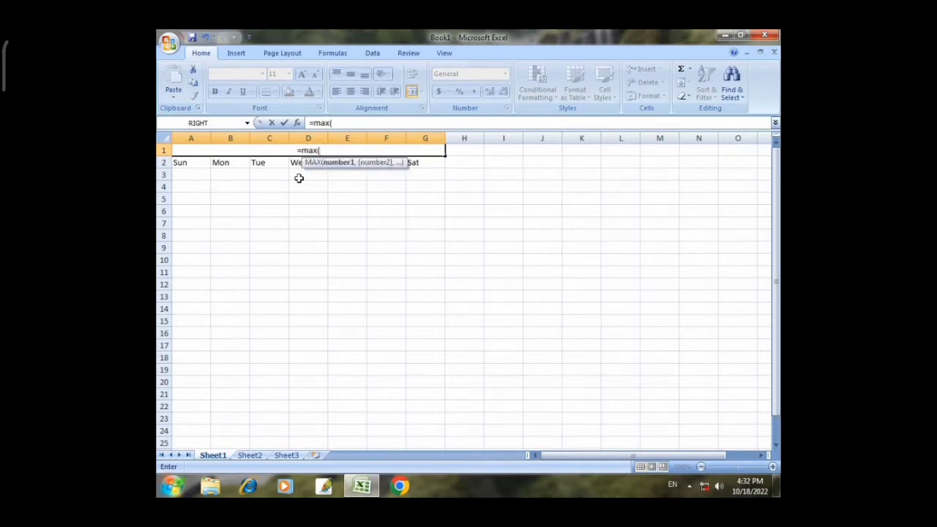
left_click_drag(187, 173, 420, 175)
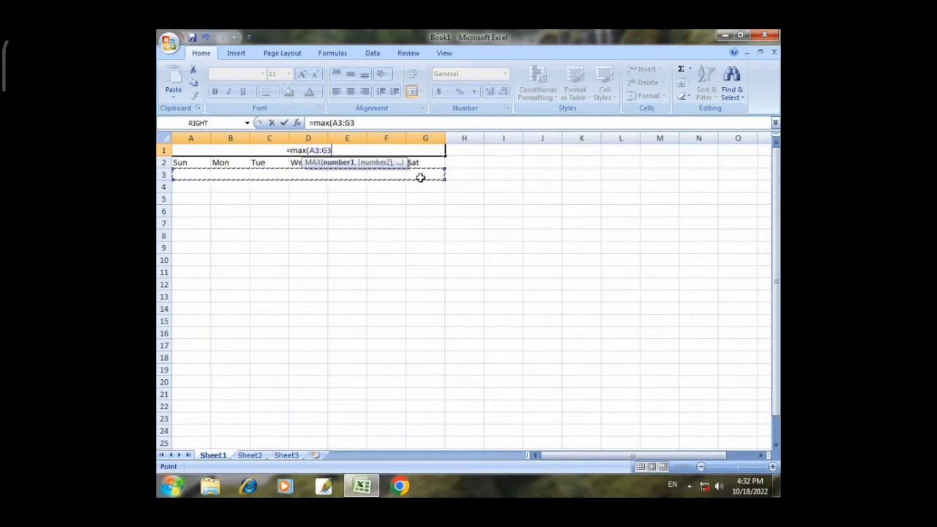
key("Return")
Apply the custom number format mmmm to the merged title cell in row 1
left_click(338, 152)
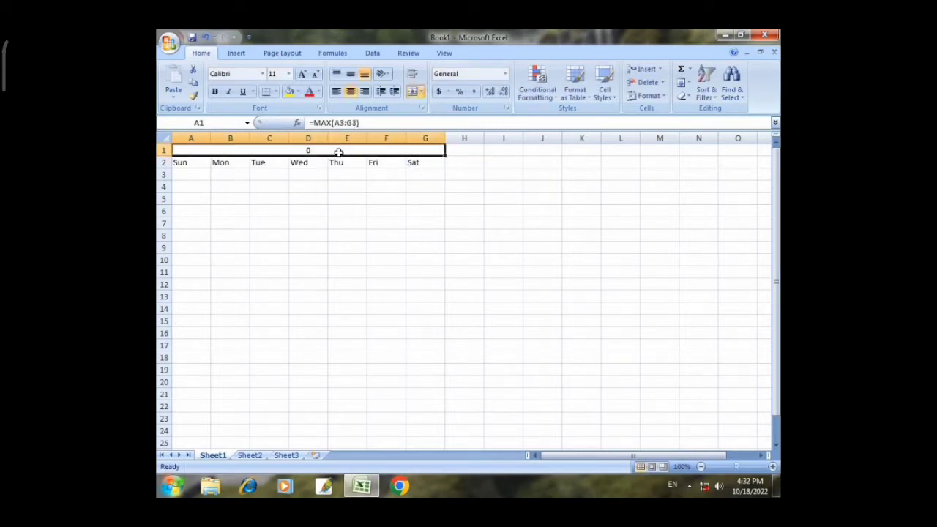
left_click(507, 108)
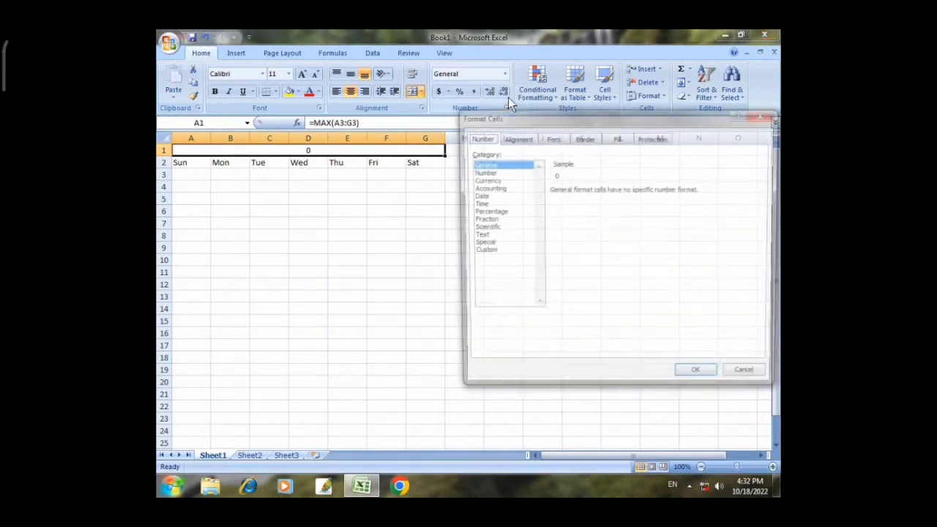
left_click(484, 252)
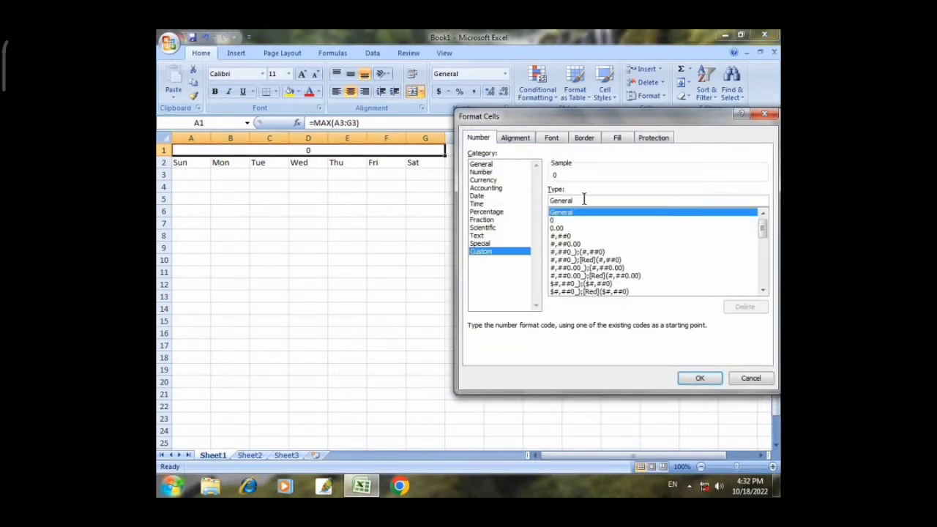
double_click(583, 199)
type("mmmm")
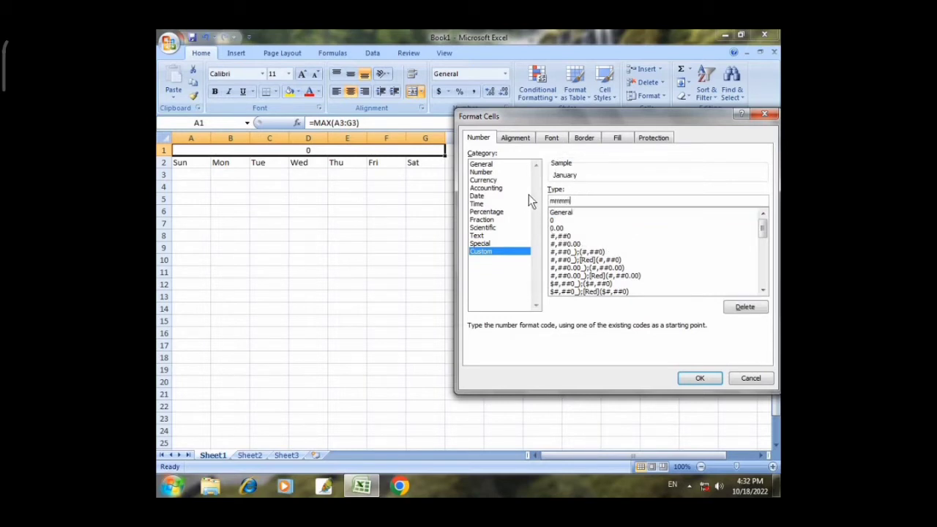
left_click(700, 378)
Enter the date 1/1/2022 in cell G3 under the Sat heading
left_click(417, 176)
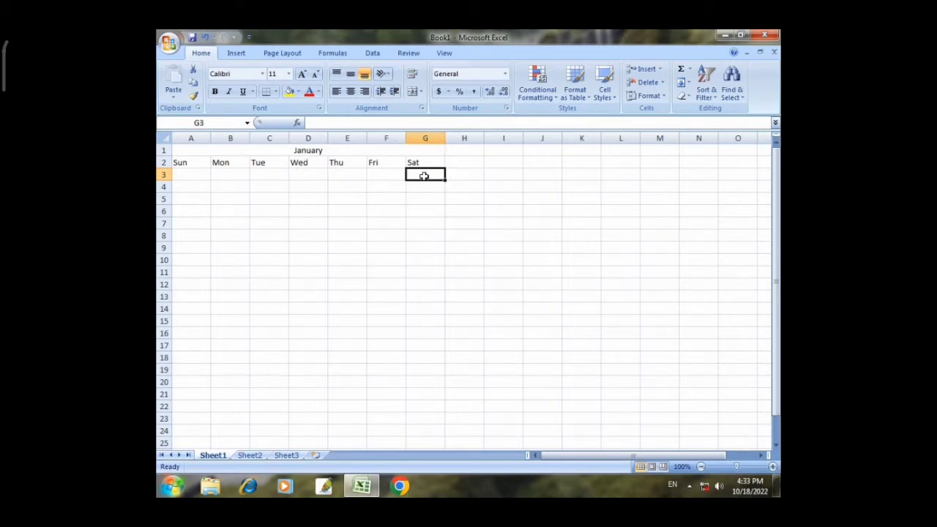
type("1/1/2022")
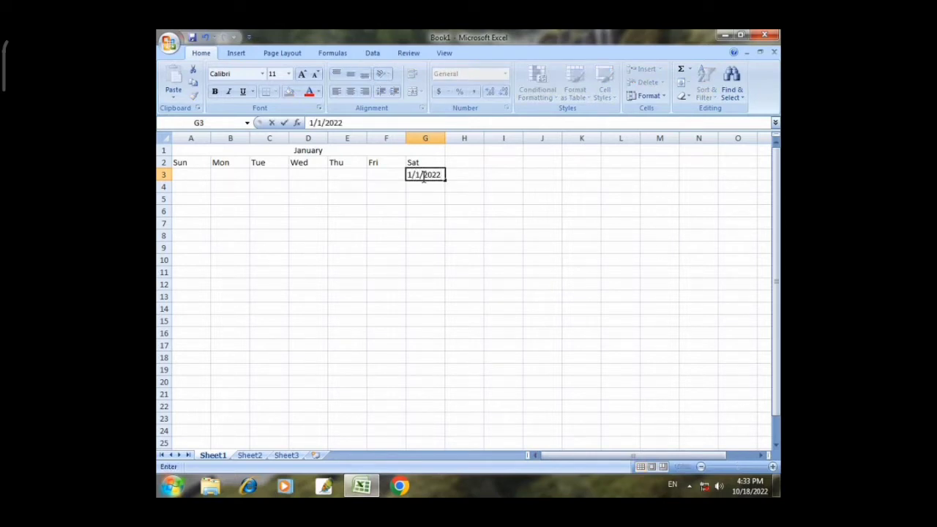
key("Return")
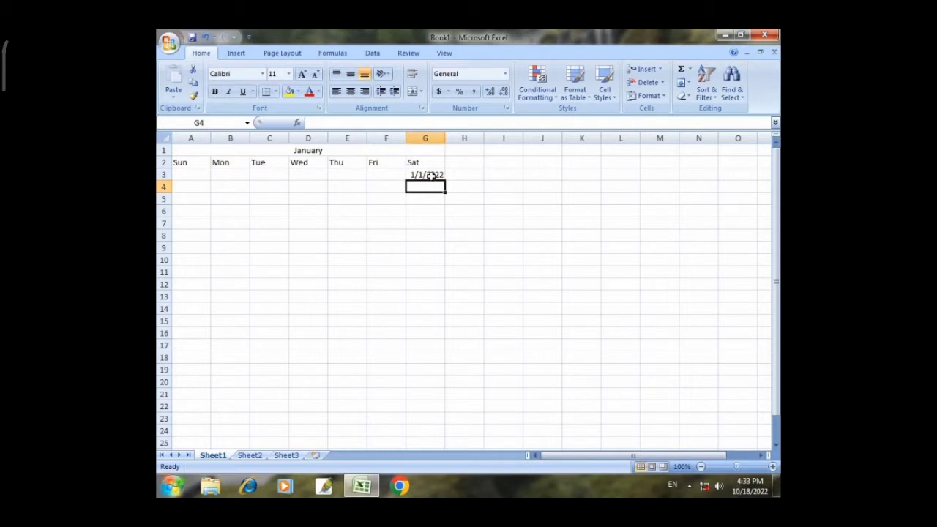
Apply the custom number format d to the date in cell G3
left_click(429, 176)
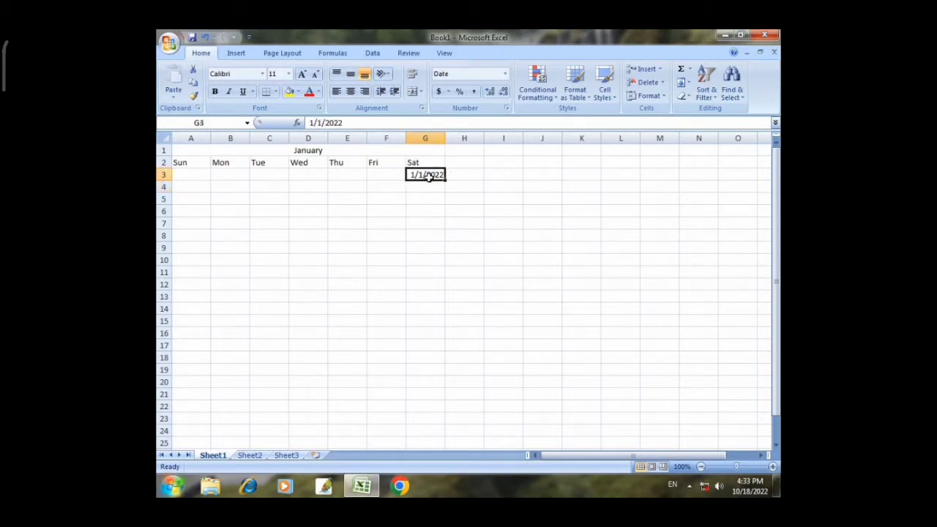
left_click(506, 108)
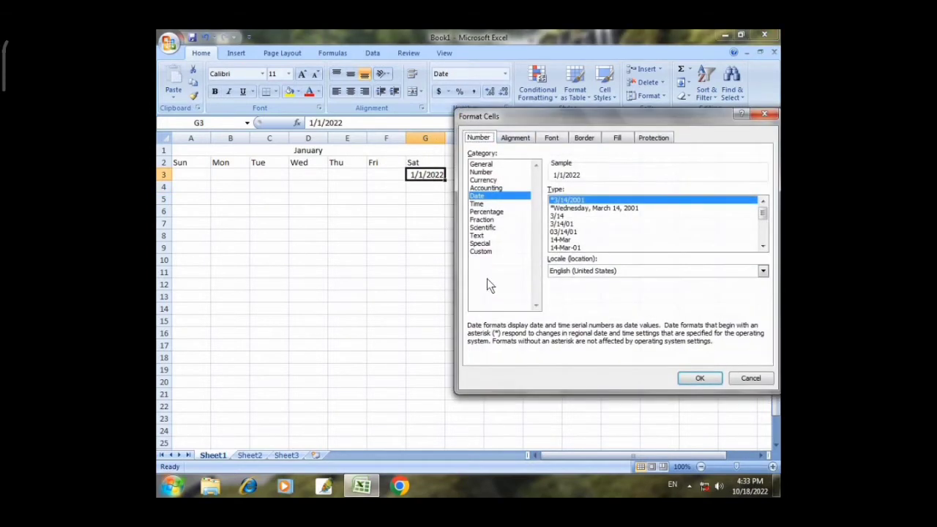
left_click(482, 251)
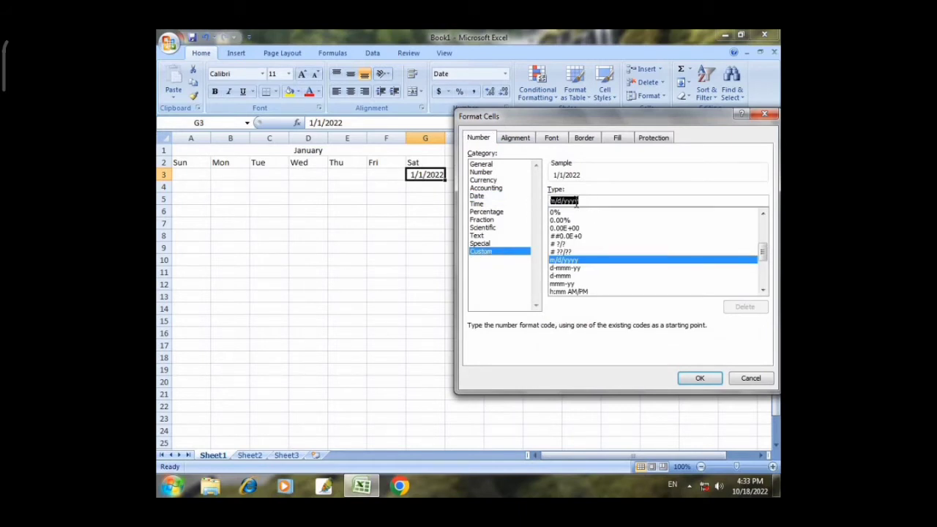
type("d")
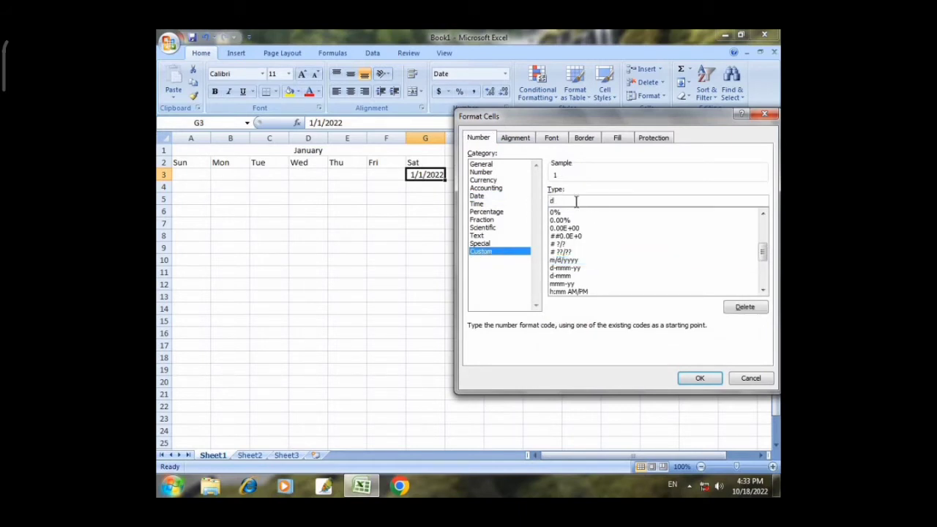
left_click(701, 378)
left_click(501, 201)
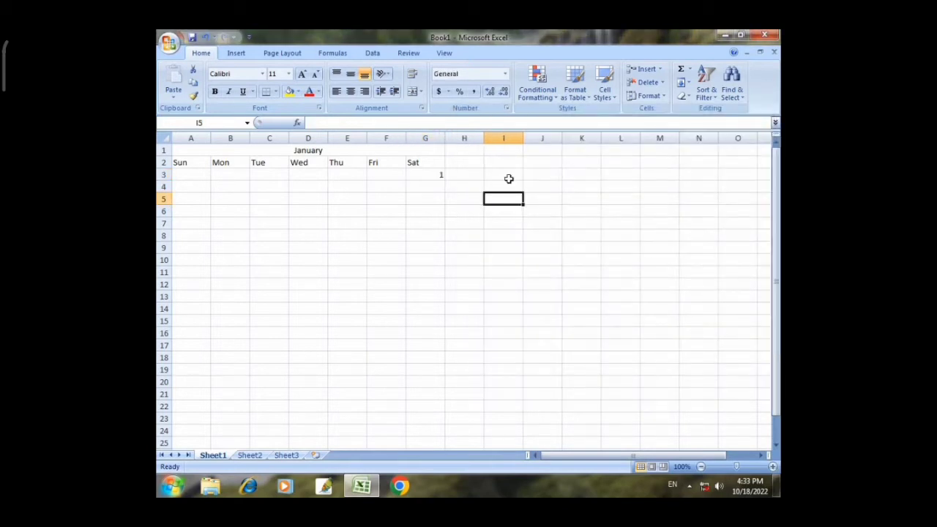
Enter the formula =G3+1 in cell A4 under the Sun heading
left_click(191, 187)
type("=")
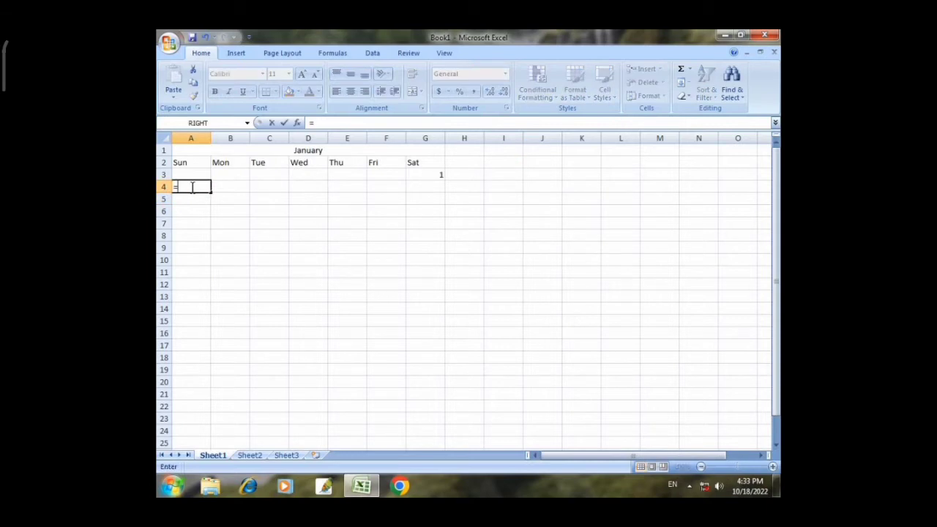
left_click(428, 174)
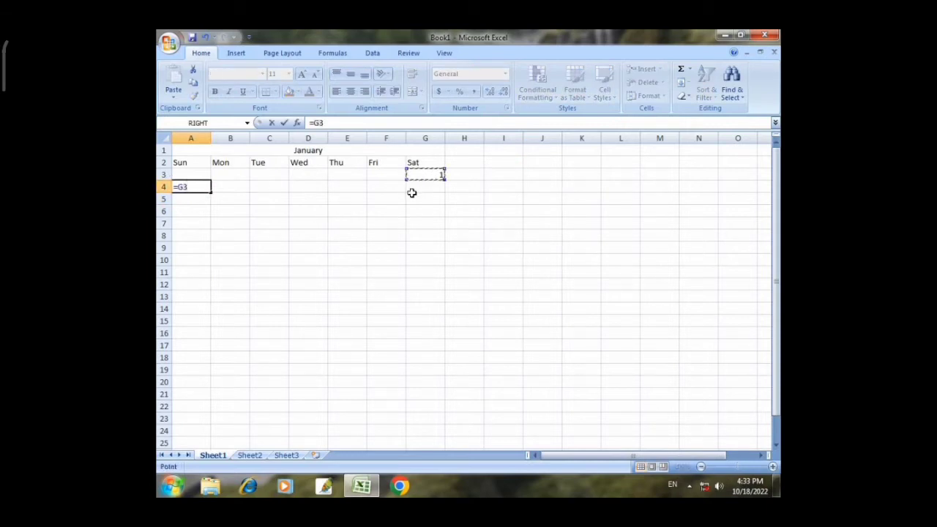
type("+1")
key("Return")
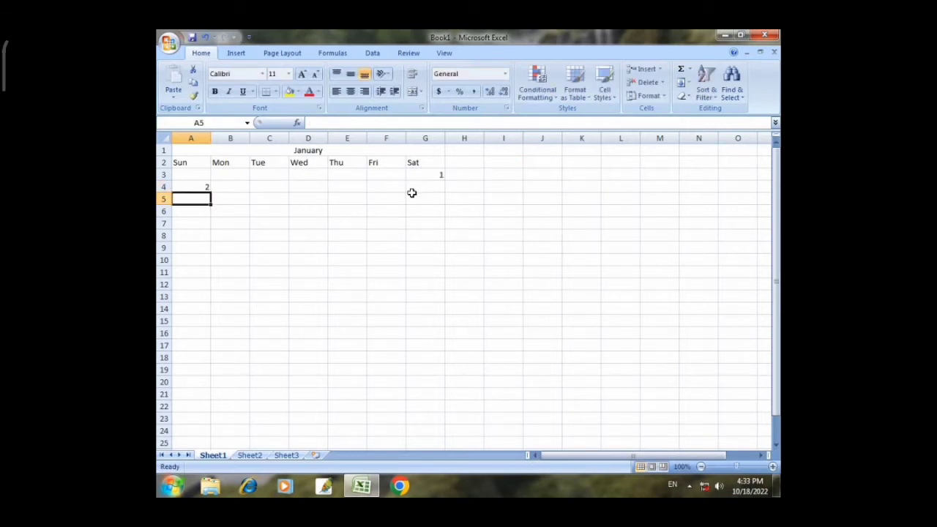
Enter the formula =A4+1 in cell B4 under the Mon heading
left_click(227, 187)
type("=")
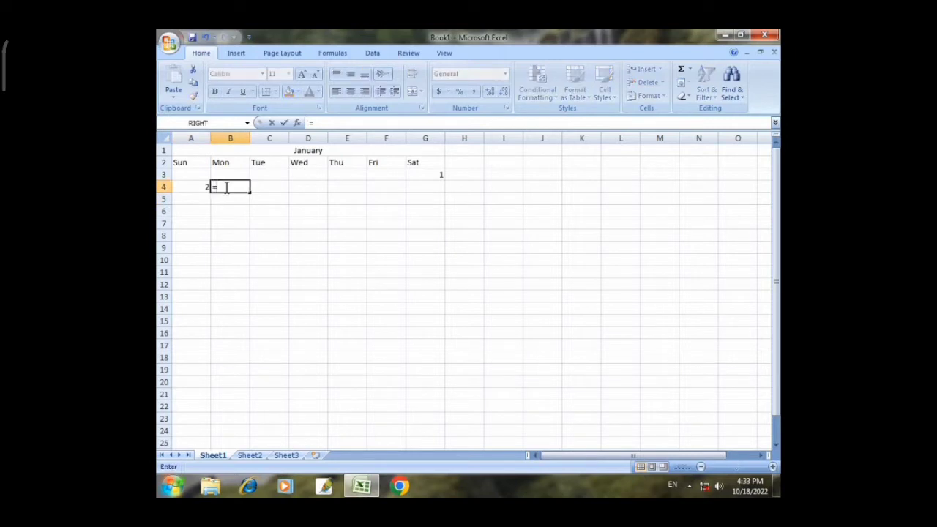
left_click(197, 185)
type("+1")
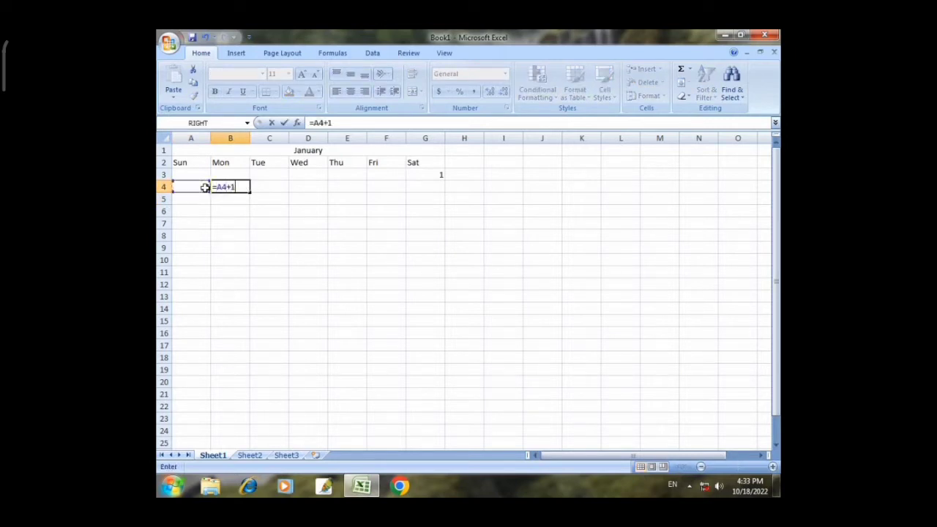
key("Return")
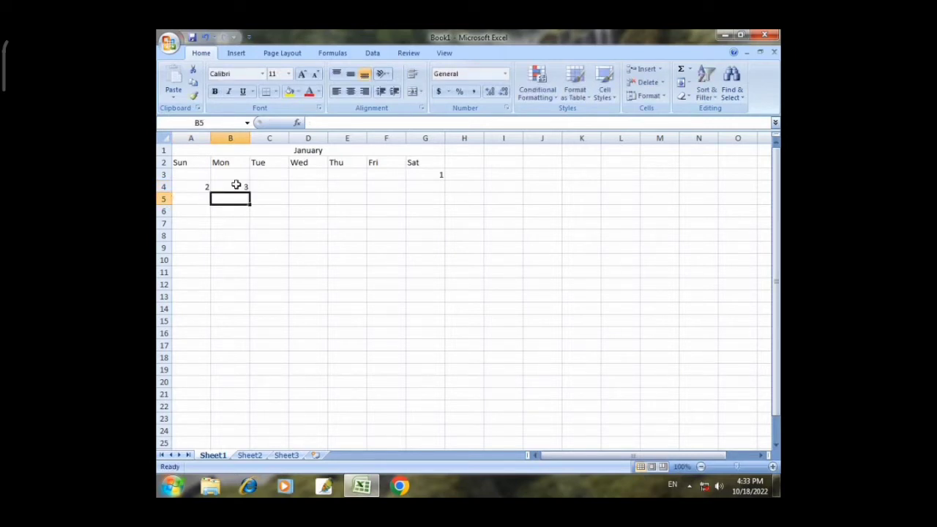
Fill the B4 formula across to G4 and copy the dates in A4:G4 down through row 10
left_click(230, 187)
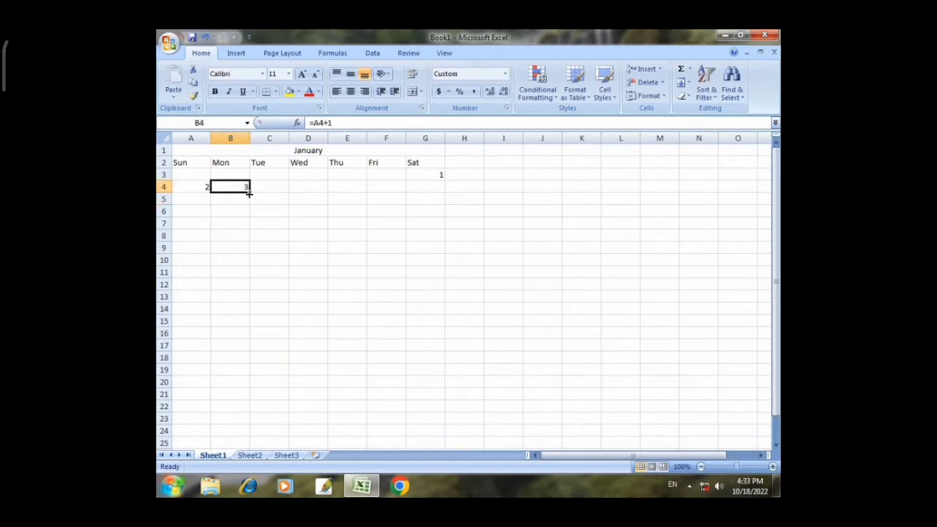
left_click_drag(249, 192, 439, 189)
left_click(477, 199)
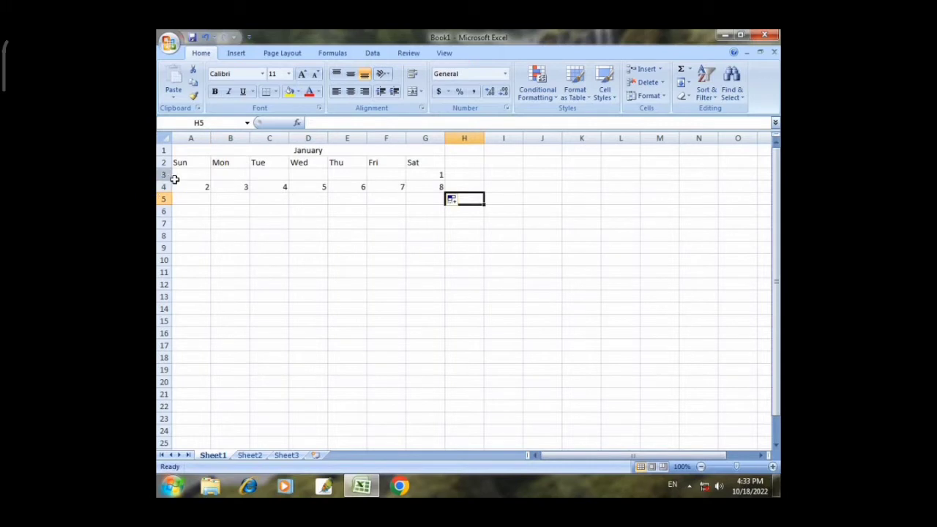
left_click_drag(181, 187, 443, 265)
left_click(492, 279)
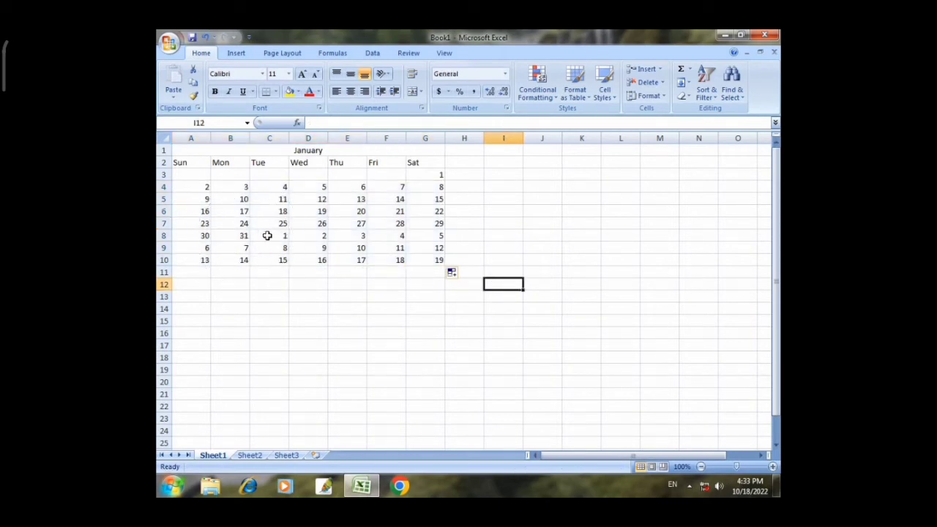
Delete the surplus dates that follow 31 in rows 8 to 10 of the January calendar
left_click_drag(265, 235, 422, 269)
key("Delete")
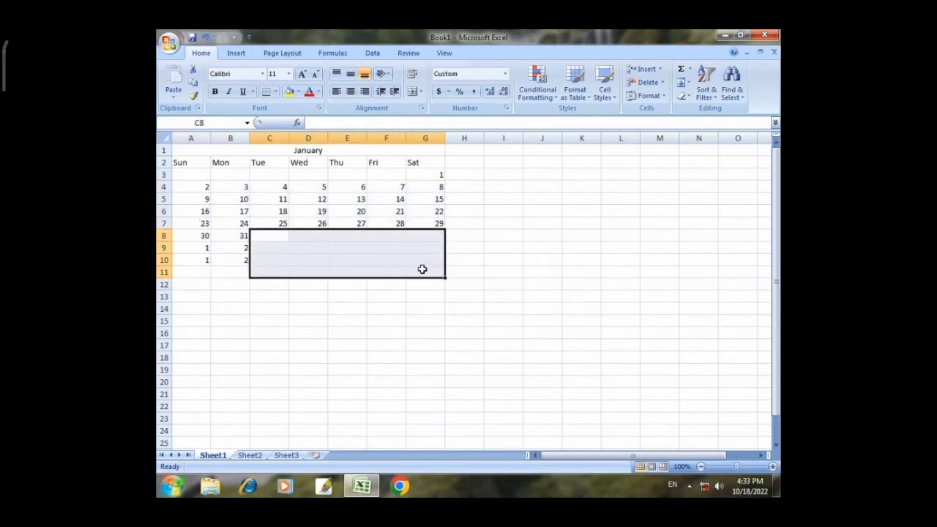
left_click(357, 343)
left_click_drag(199, 244, 247, 266)
key("Delete")
left_click(321, 269)
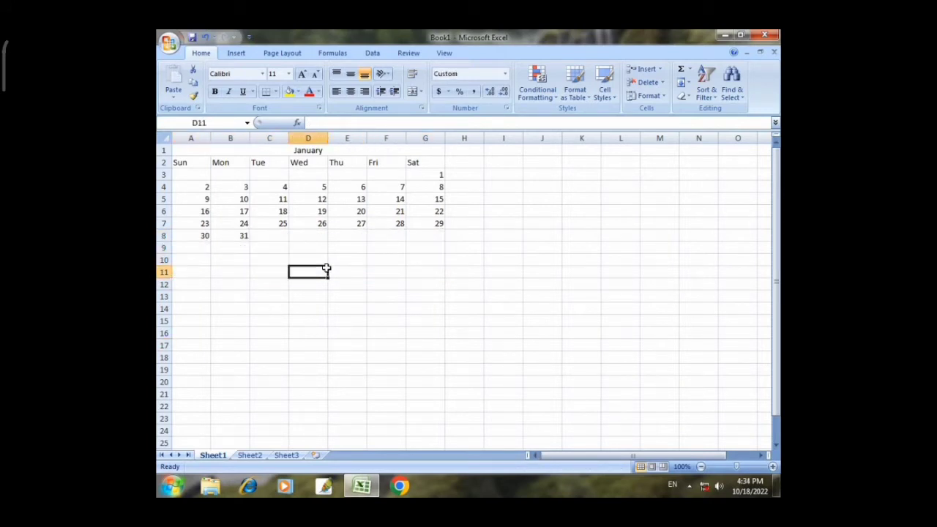
AutoFit the column widths of the January calendar range A1:G8
left_click_drag(201, 148, 402, 236)
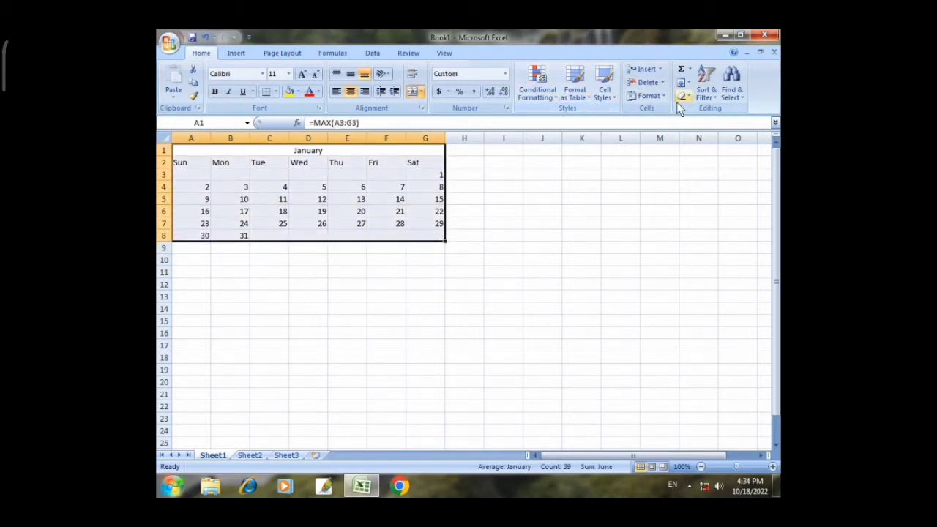
left_click(647, 96)
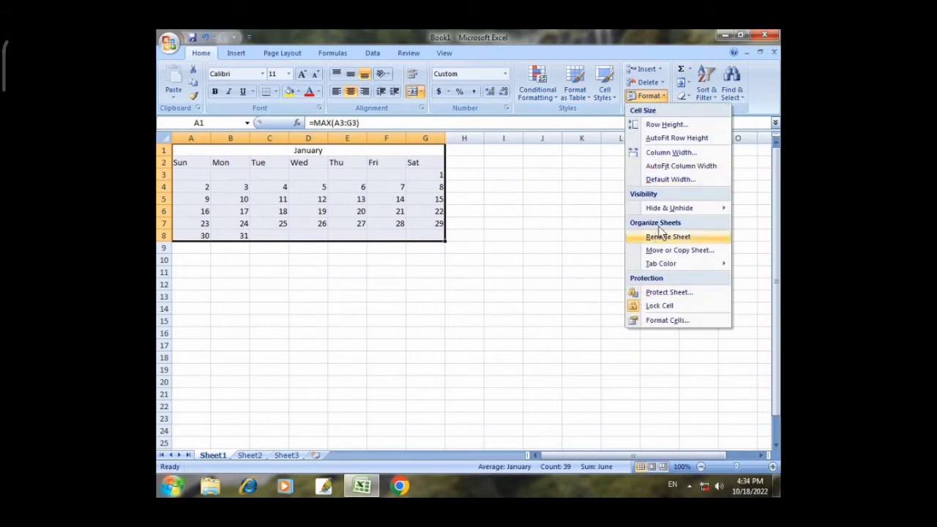
left_click(680, 166)
left_click(436, 211)
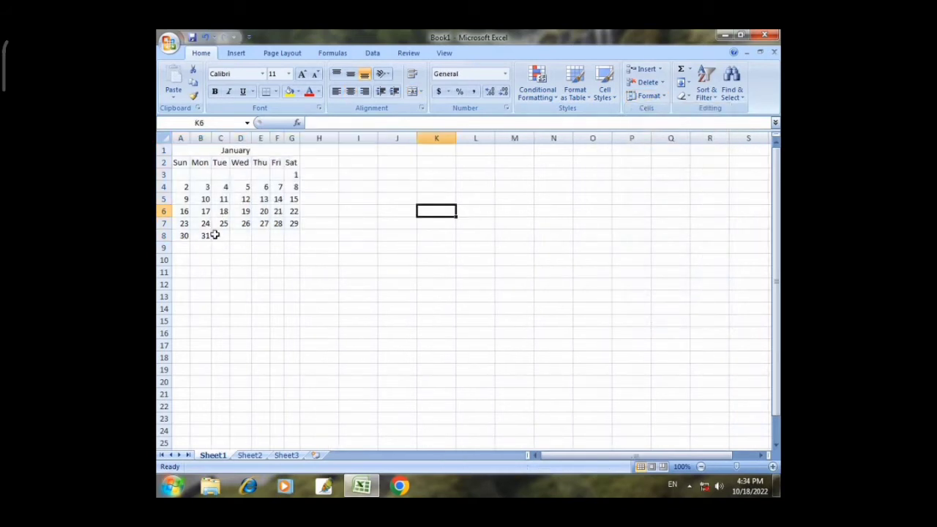
Make the January calendar range A1:G8 bold and apply All Borders to it
left_click_drag(182, 151, 261, 242)
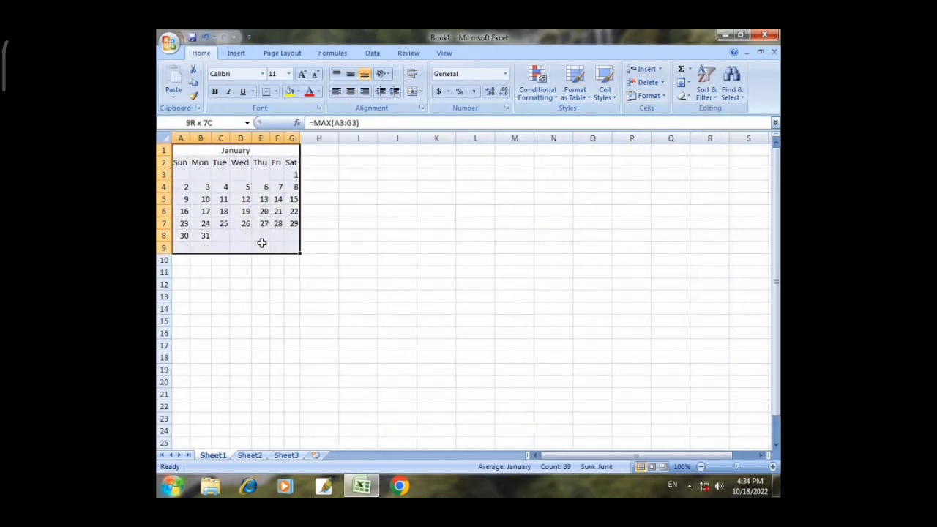
left_click(214, 92)
left_click(276, 92)
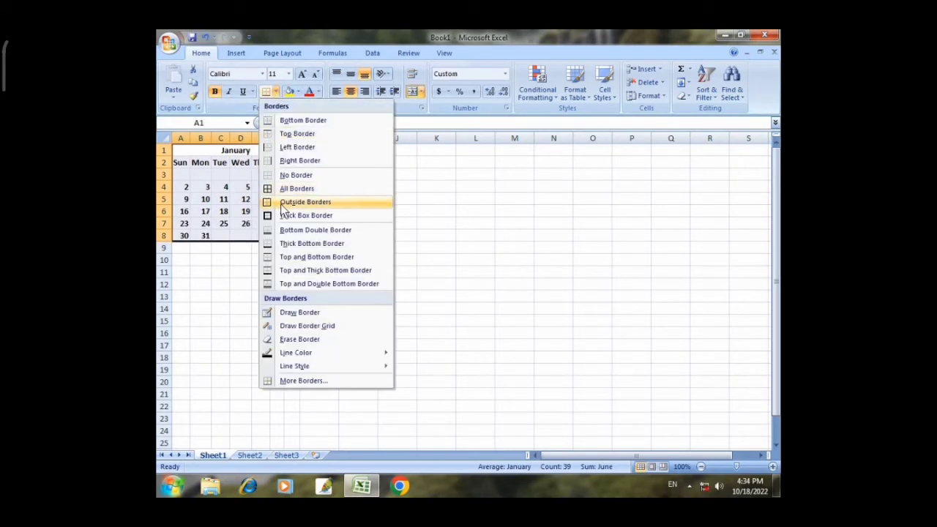
left_click(297, 189)
left_click(347, 232)
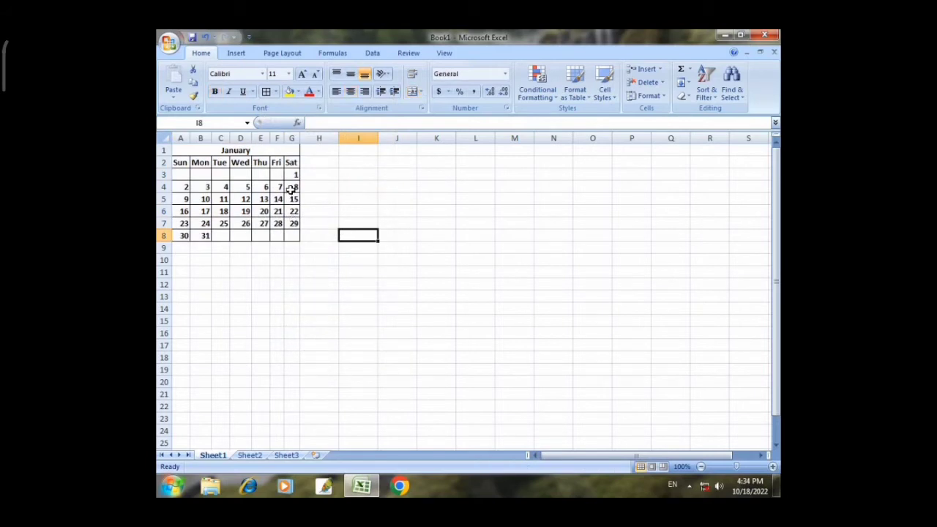
Color the Saturday dates in G3:G8 of the January calendar red
left_click_drag(295, 175, 293, 235)
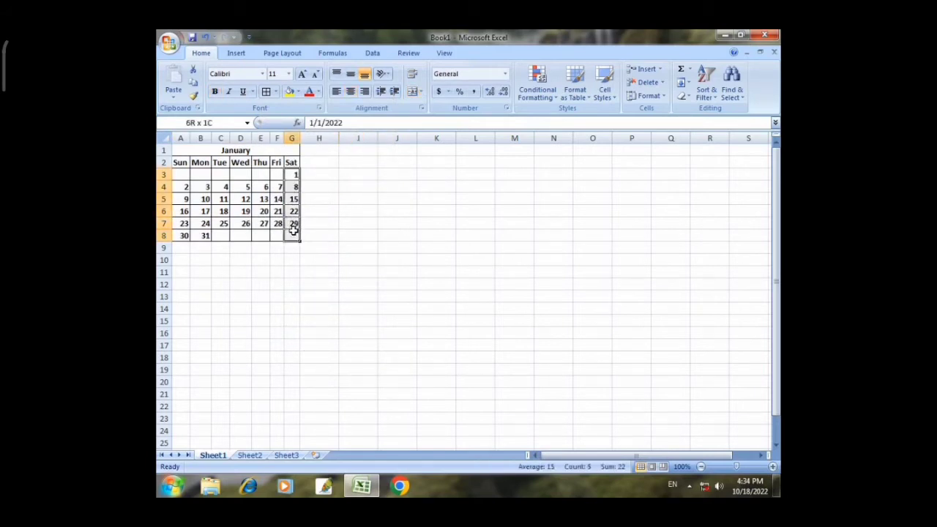
left_click(317, 93)
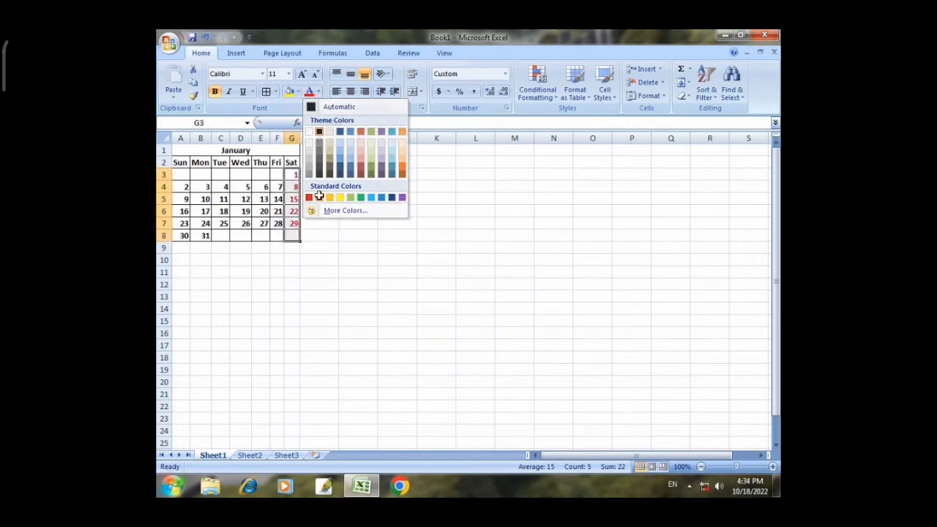
left_click(319, 197)
Give the January title cell a red fill and yellow font color
left_click(232, 150)
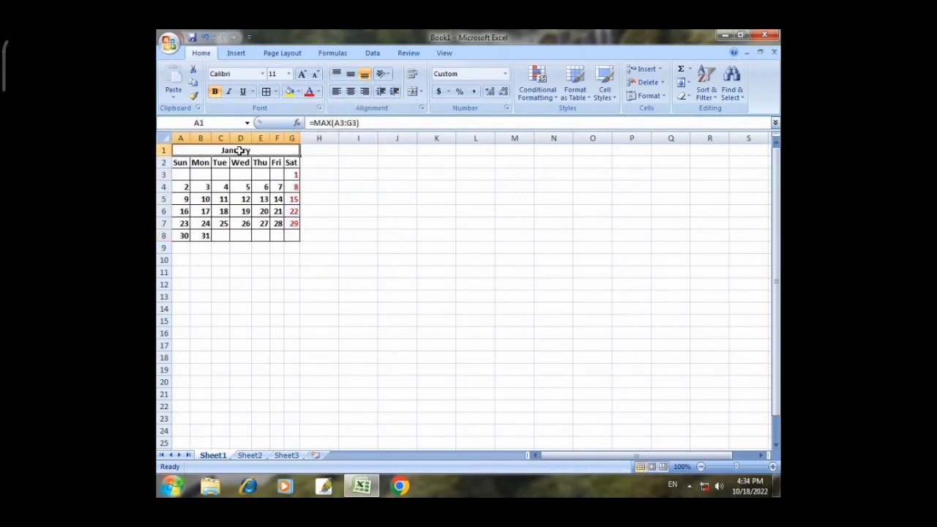
left_click(298, 93)
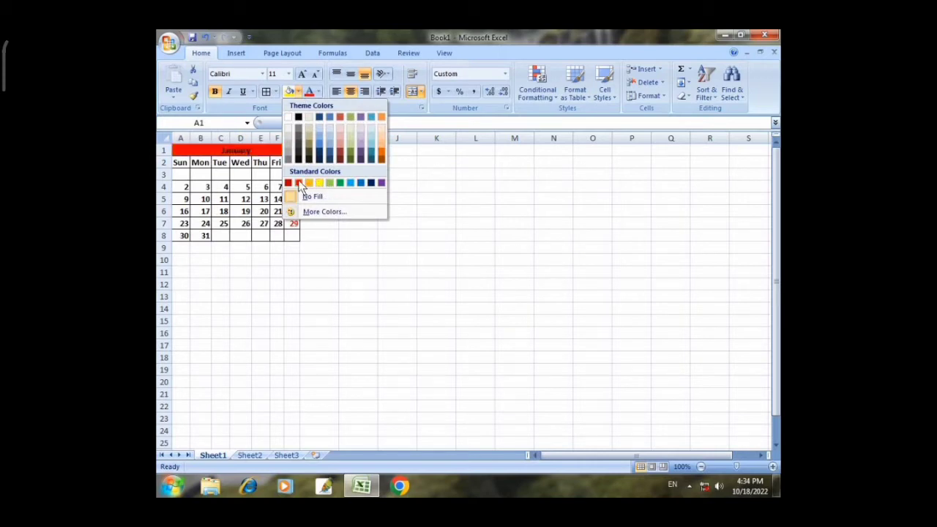
left_click(298, 182)
left_click(319, 92)
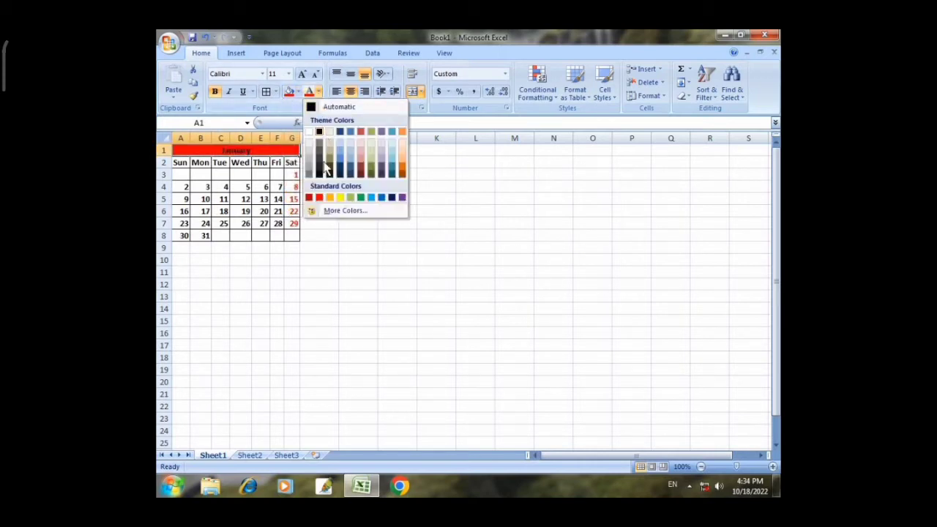
left_click(340, 198)
left_click(350, 261)
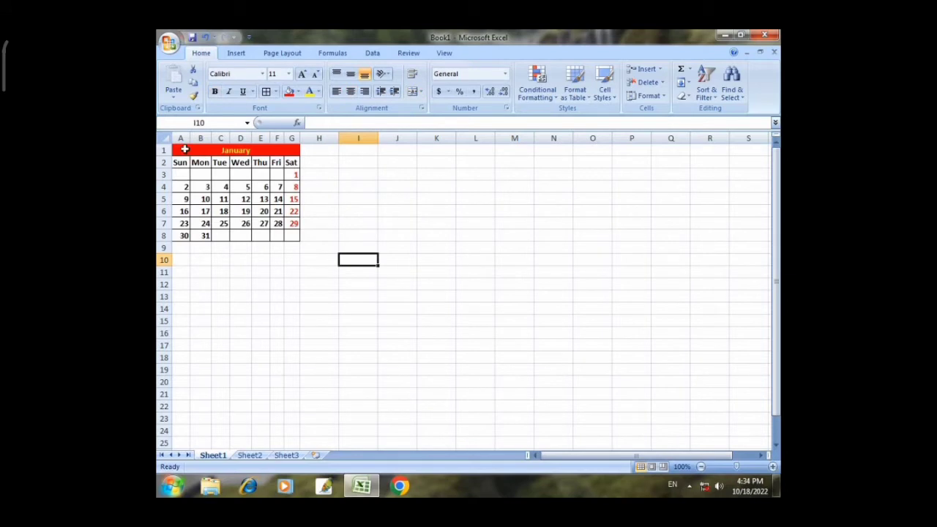
Copy the January calendar block A1:G8 and paste it starting at cell I1
left_click_drag(184, 154, 238, 233)
key("ctrl+c")
left_click(355, 151)
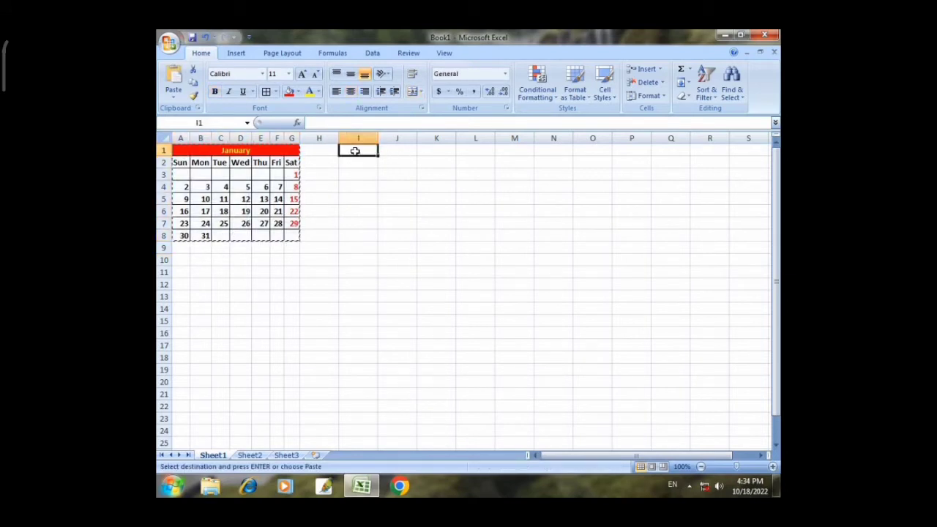
key("ctrl+v")
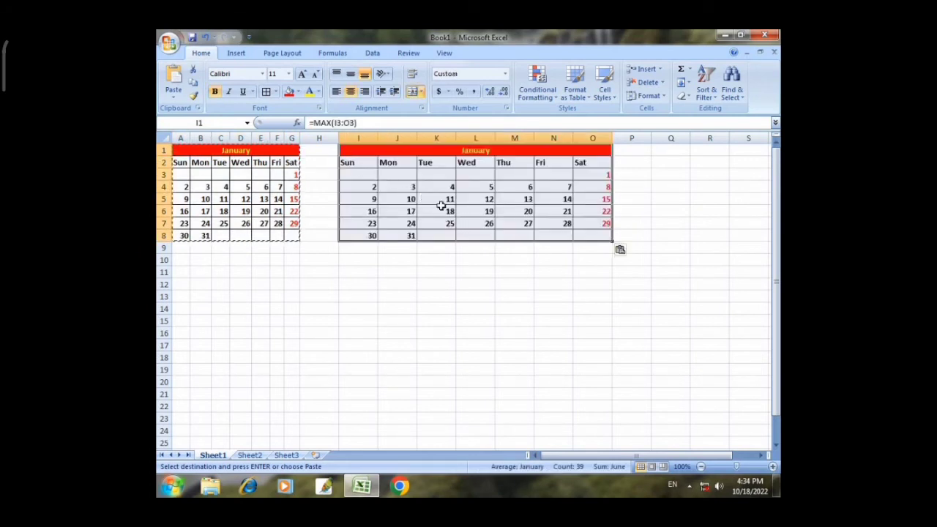
left_click(485, 179)
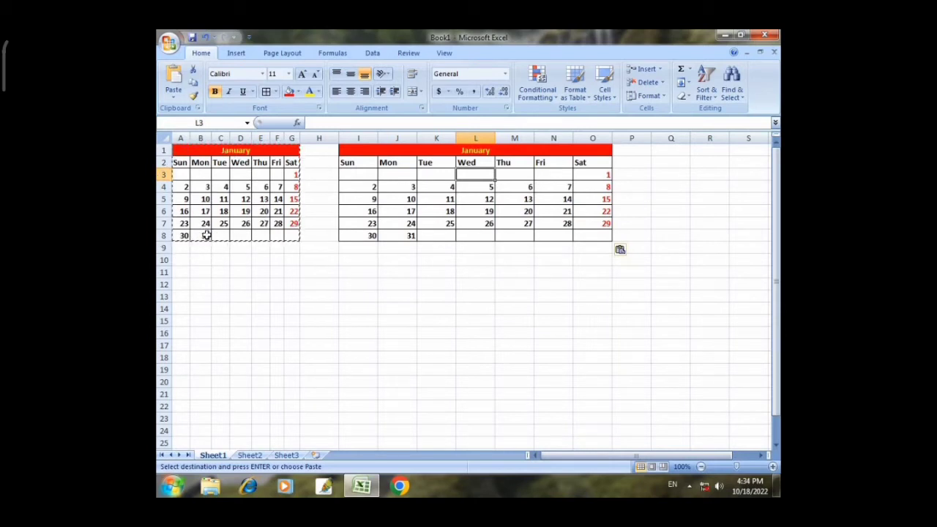
Enter the formula =B8+1 in cell K3 under the second block's Tue heading
left_click(430, 180)
type("=")
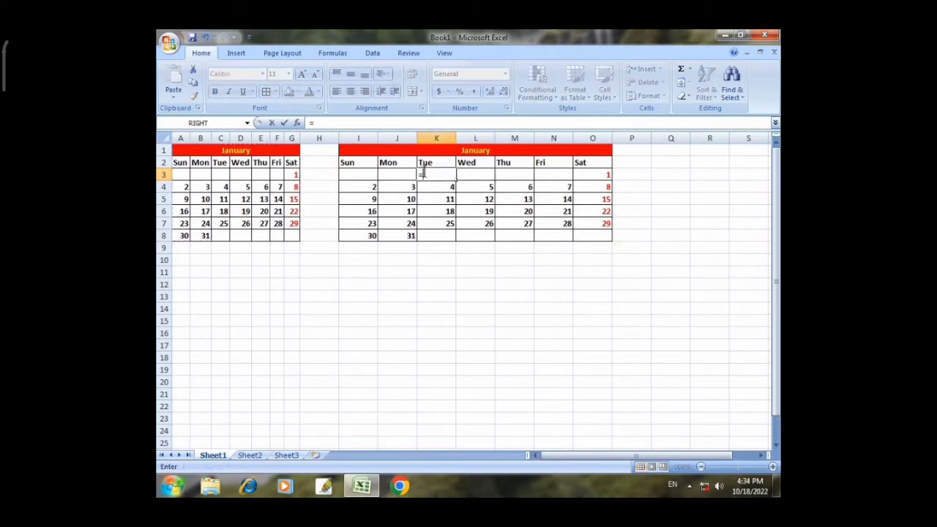
left_click(203, 236)
type("+1")
key("Return")
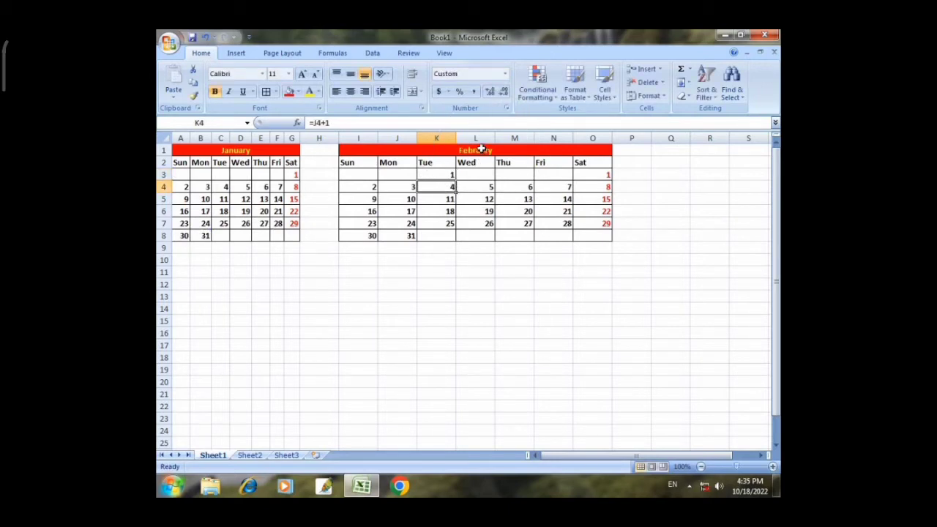
Enter the formula =K3+1 in cell L3 and fill it across to O3
left_click(473, 176)
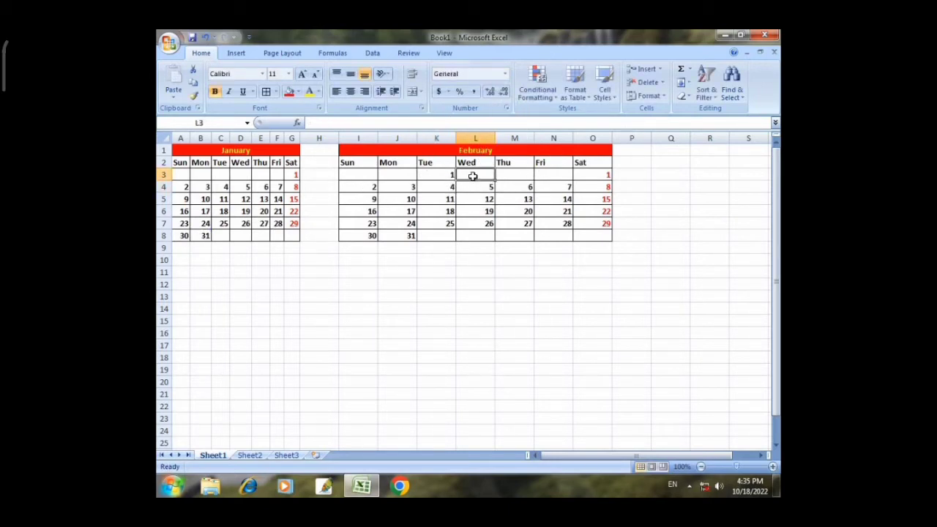
type("=")
left_click(431, 174)
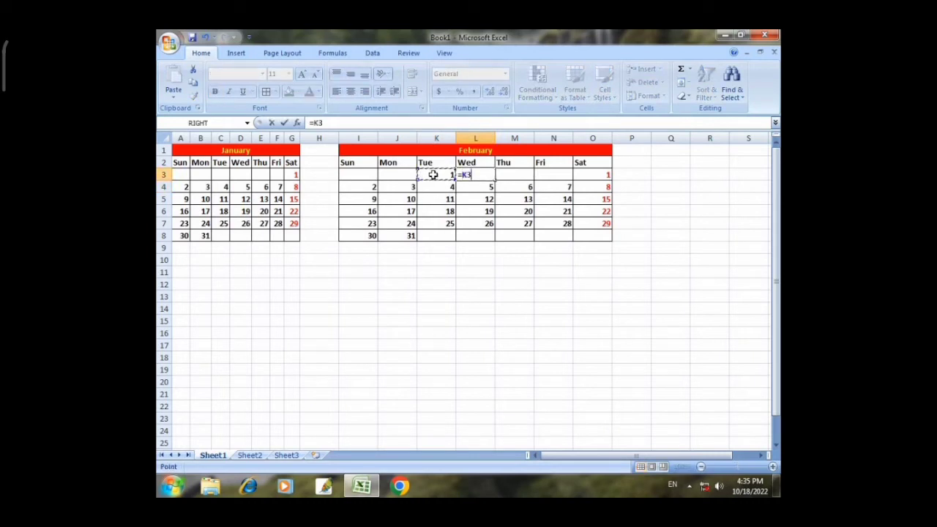
type("+1")
key("Return")
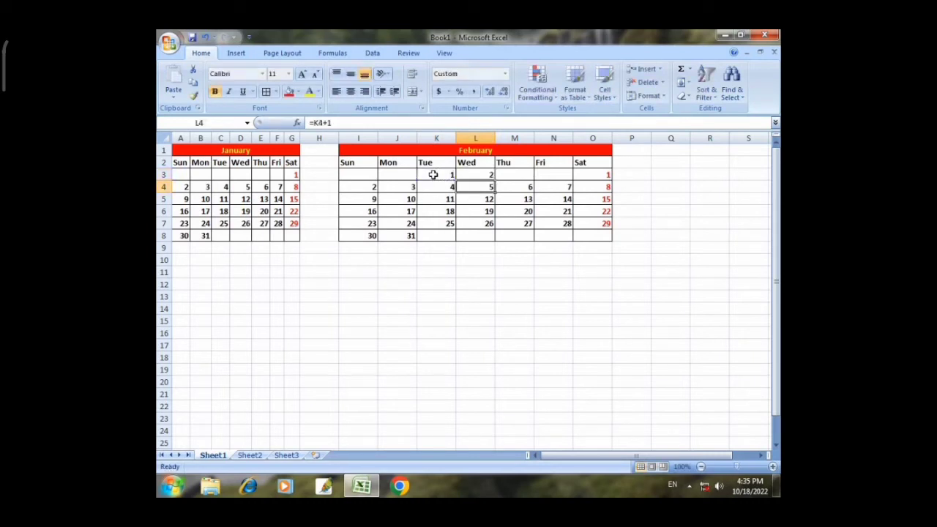
left_click(474, 174)
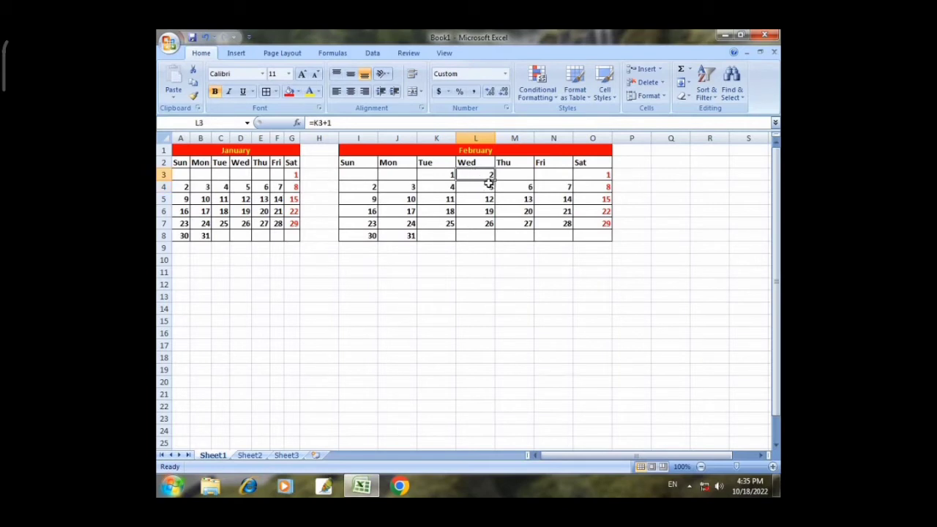
left_click_drag(496, 180, 606, 179)
left_click(579, 273)
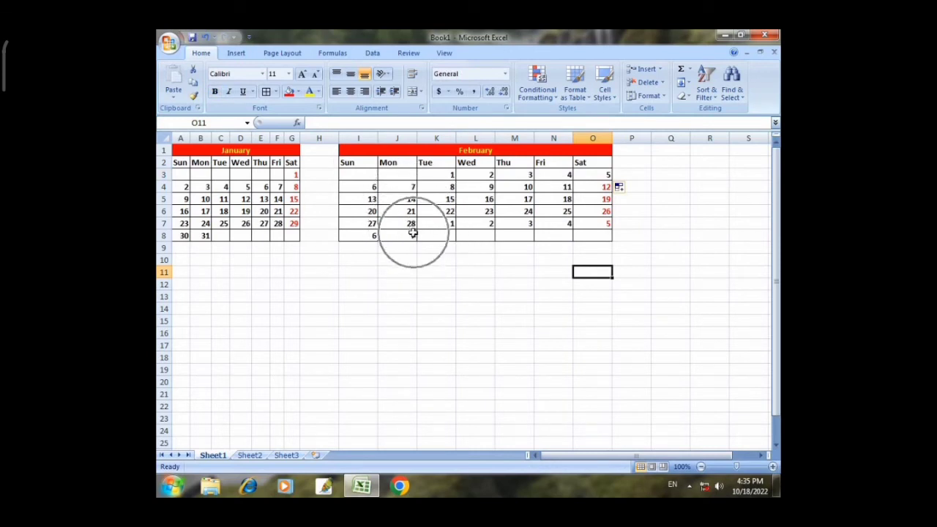
Delete the surplus dates that follow 28 in rows 7 and 8 of the February calendar
left_click_drag(443, 224, 578, 234)
key("Delete")
left_click(453, 266)
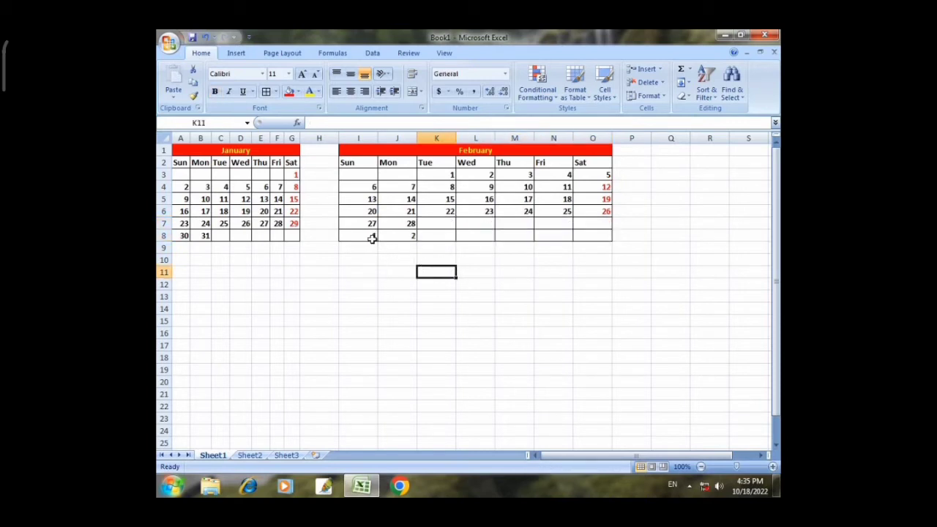
left_click_drag(370, 235, 437, 235)
key("Delete")
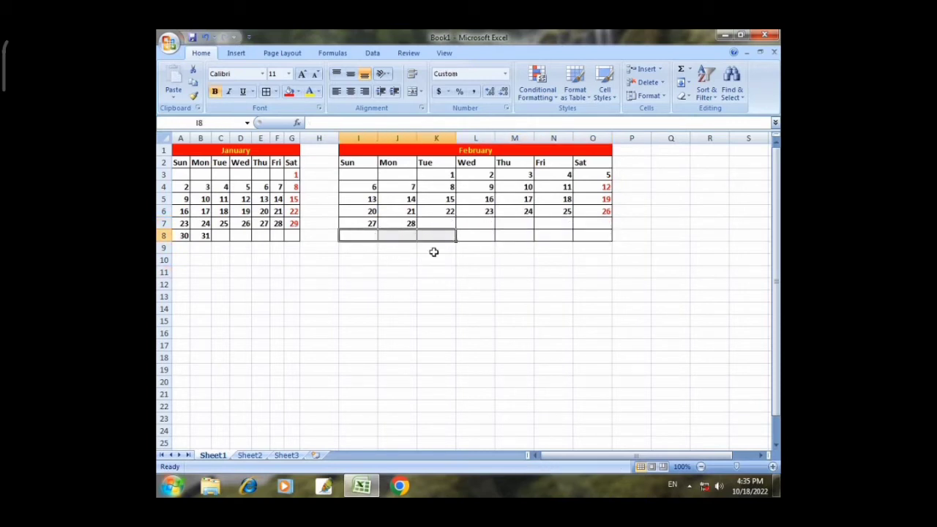
left_click(554, 244)
AutoFit the column widths of the February calendar range I1:O8
left_click_drag(396, 152, 489, 236)
left_click(646, 97)
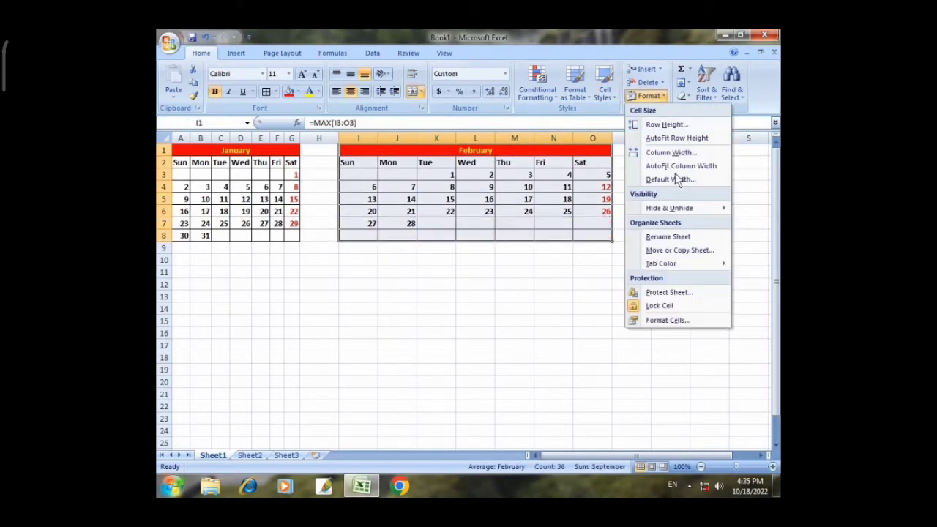
left_click(680, 165)
left_click(565, 211)
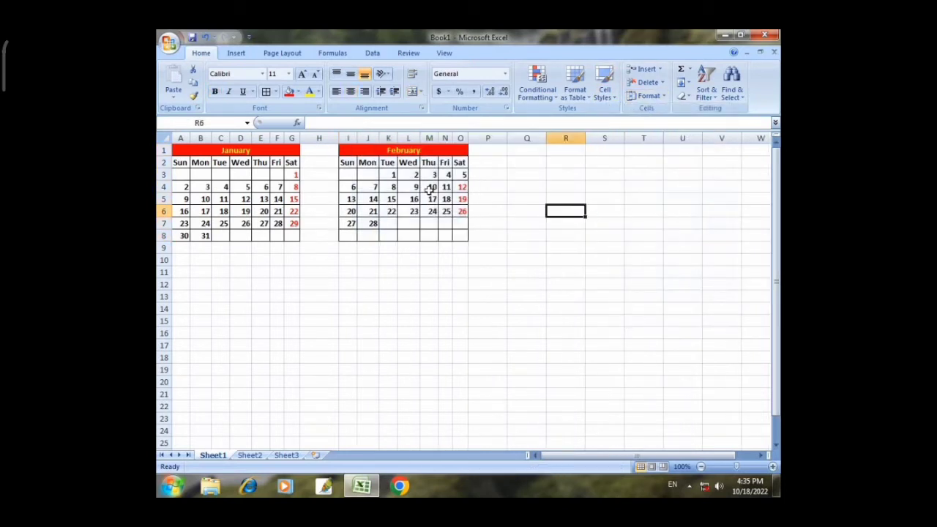
Copy the January and February blocks in A1:O8 and paste them starting at cell Q1
left_click_drag(187, 154, 452, 238)
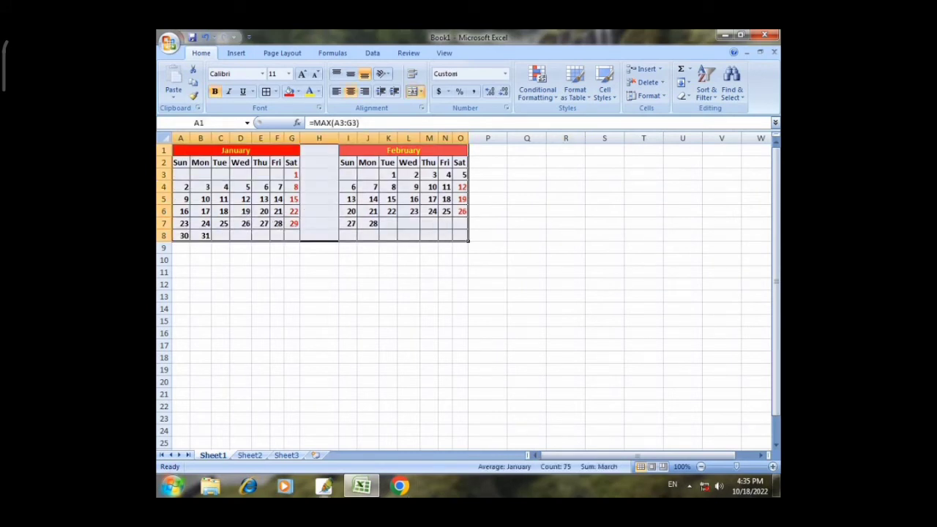
key("ctrl+c")
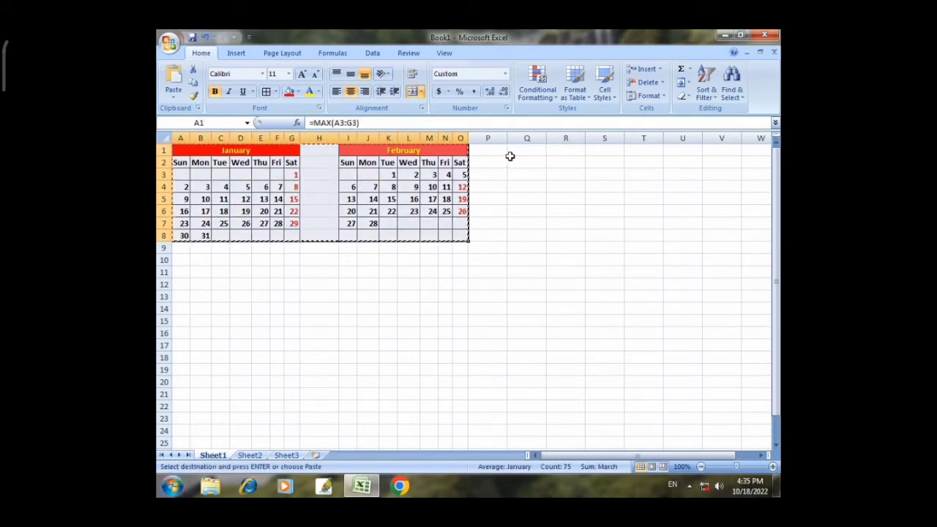
left_click(510, 154)
key("ctrl+v")
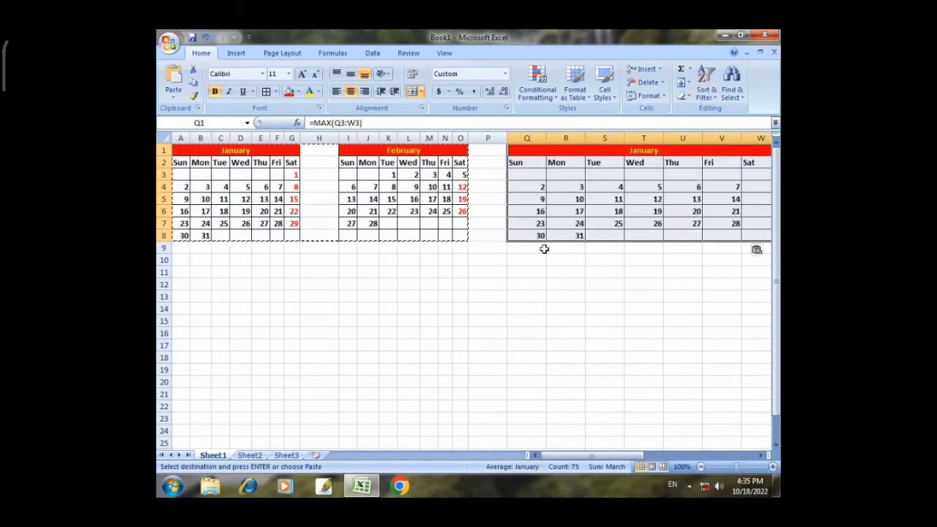
left_click(588, 281)
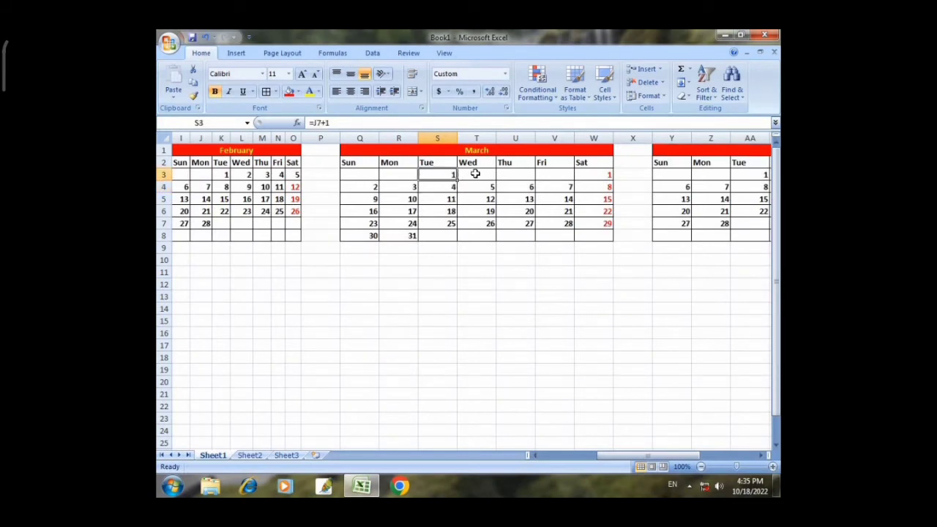
Enter the formula =S3+1 in cell T3 of the March calendar and fill it across to W3
left_click(476, 175)
type("=")
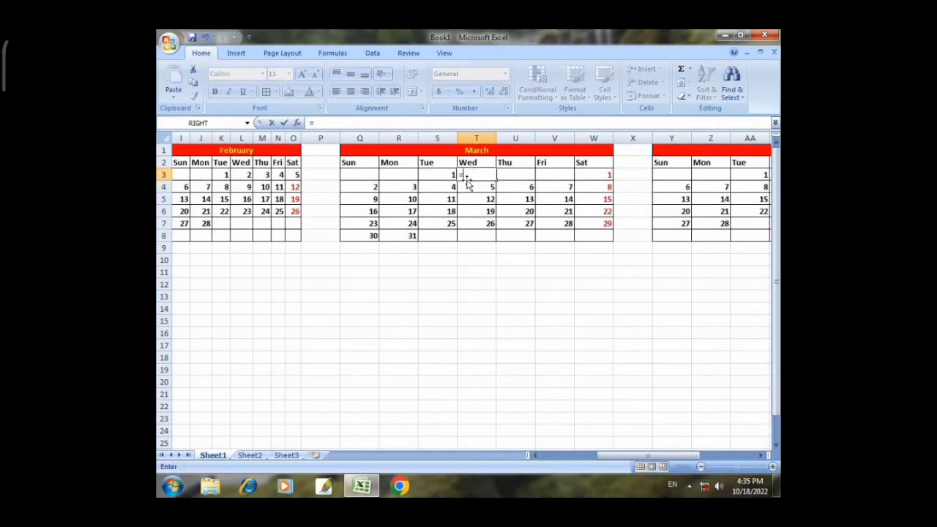
left_click(447, 175)
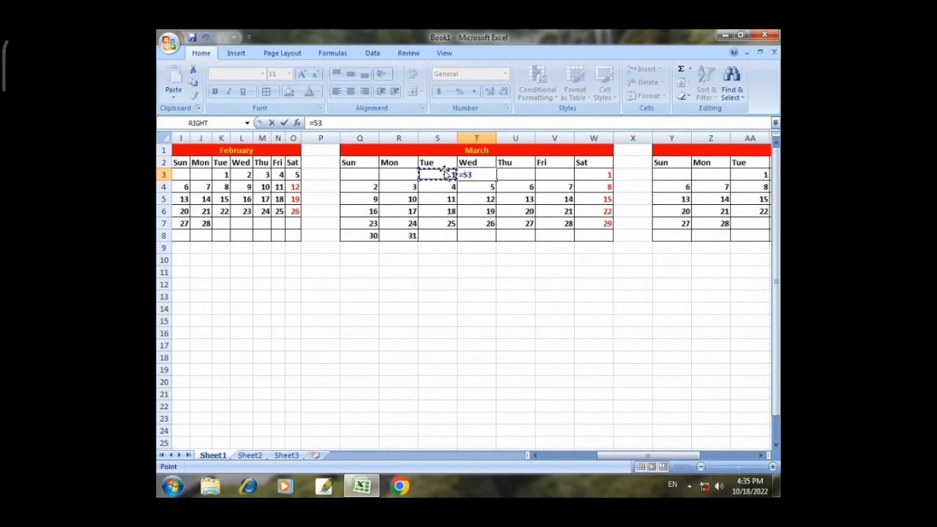
type("+1")
left_click(488, 185)
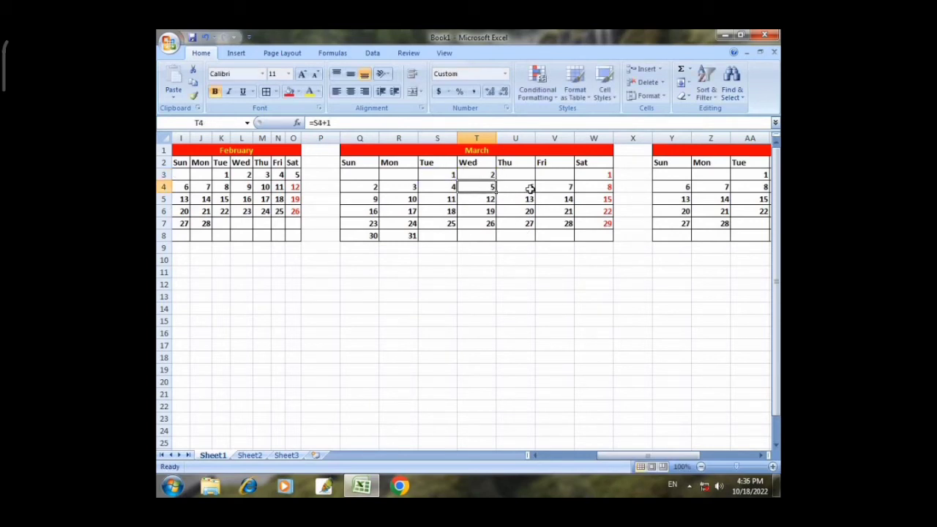
left_click(482, 176)
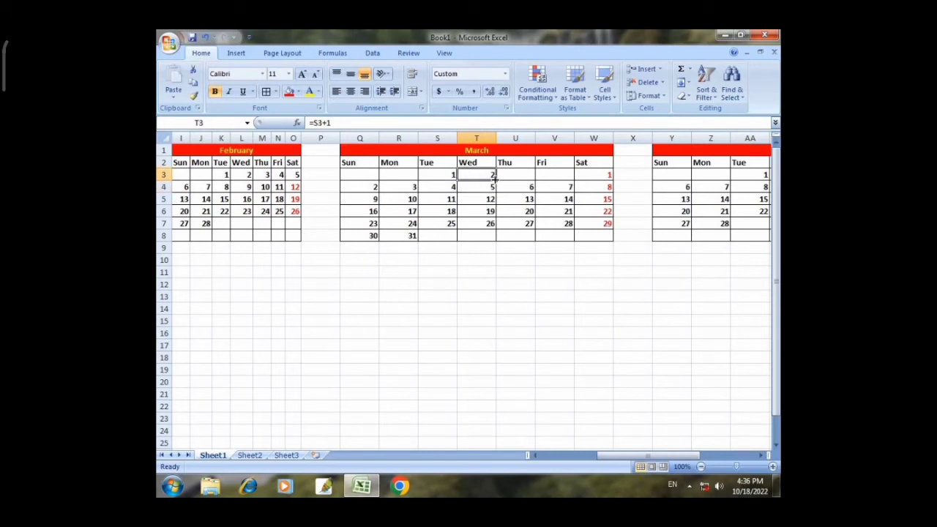
left_click_drag(495, 178, 609, 181)
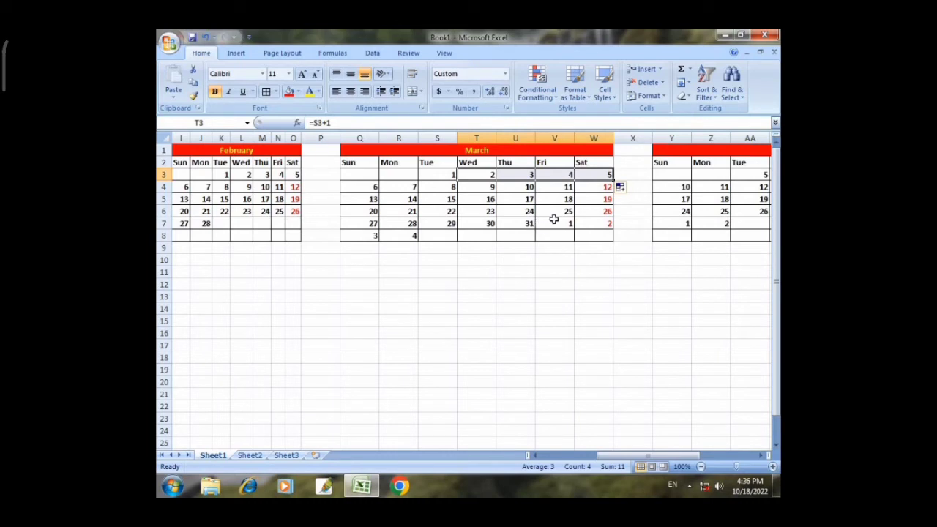
Delete the surplus dates that follow 31 in rows 7 and 8 of the March calendar
left_click_drag(554, 222, 589, 234)
key("Delete")
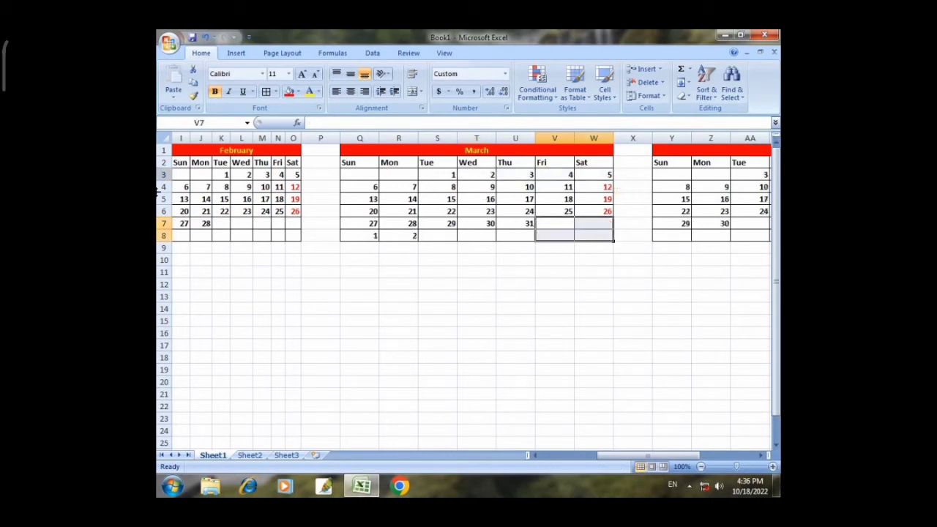
left_click_drag(361, 234, 391, 234)
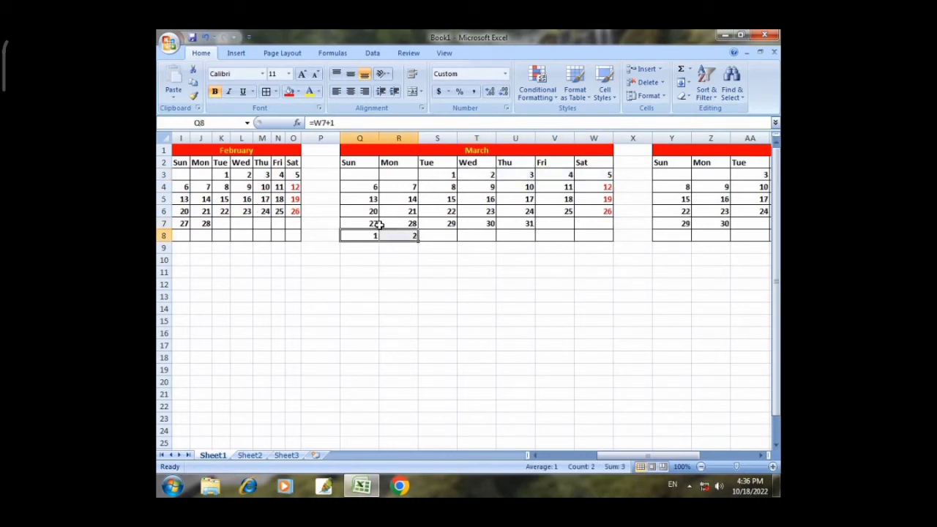
key("Delete")
left_click(563, 309)
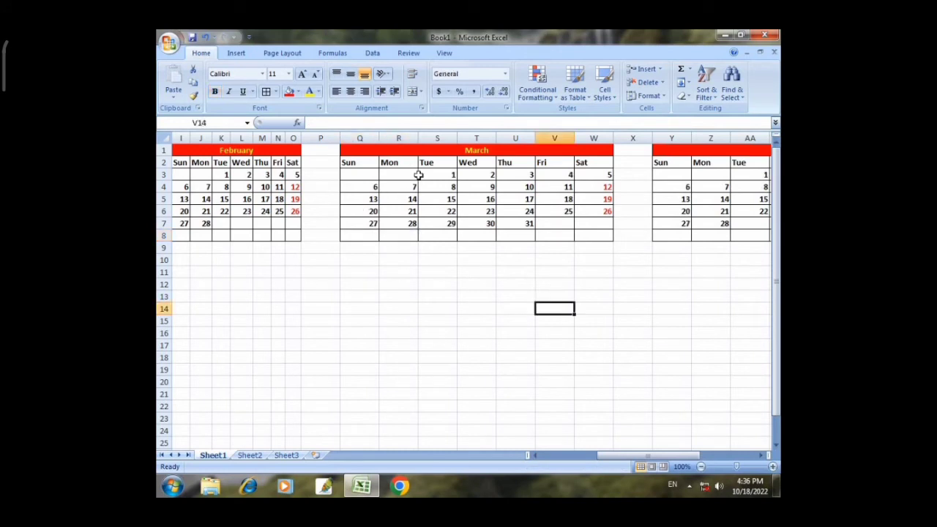
AutoFit the column widths of the March calendar and the copied block beside it, covering columns Q to AE
left_click_drag(630, 455, 674, 458)
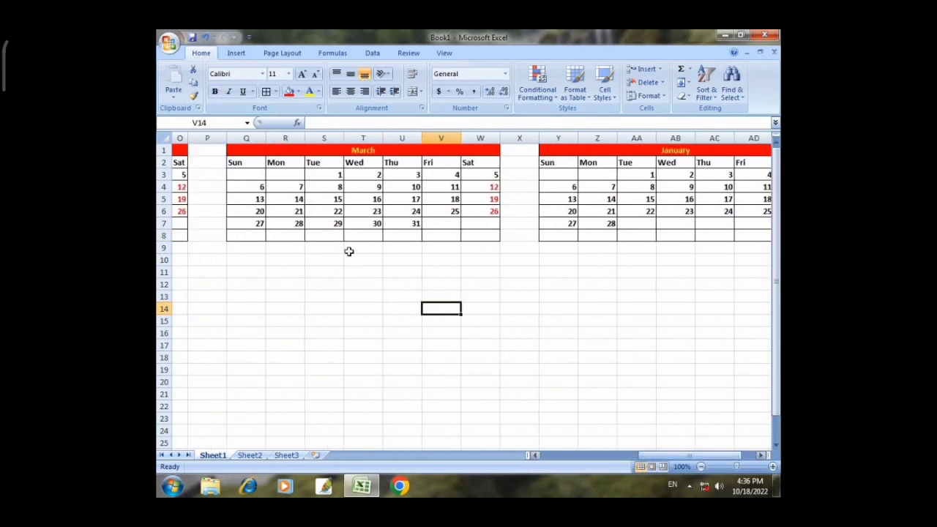
left_click_drag(267, 148, 751, 253)
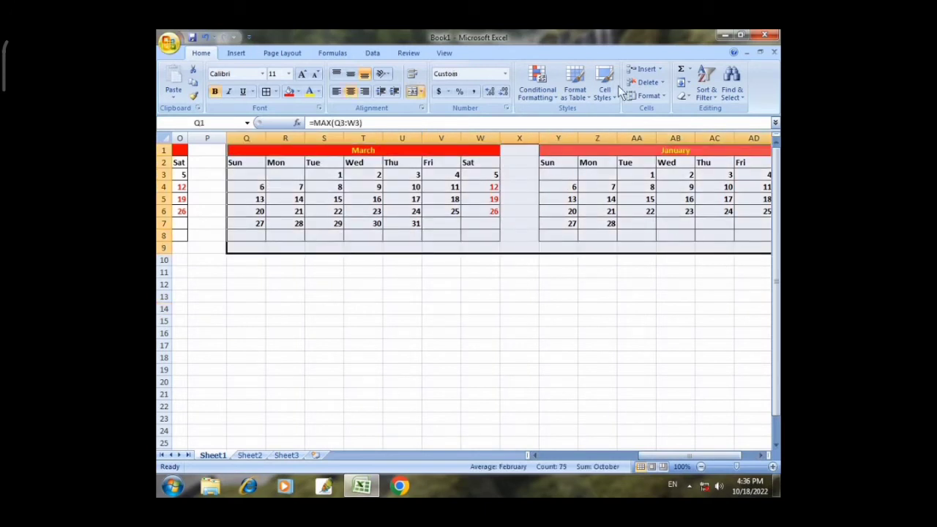
left_click(648, 96)
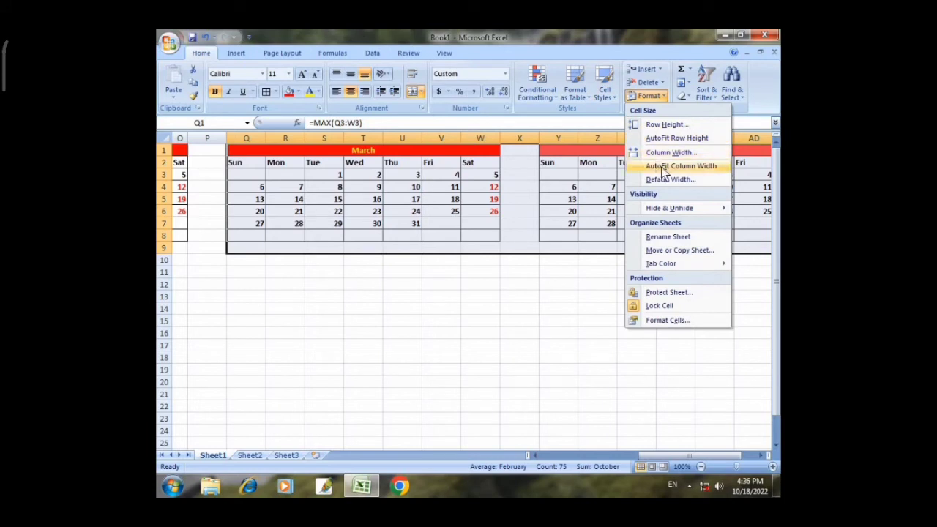
left_click(662, 166)
left_click(564, 253)
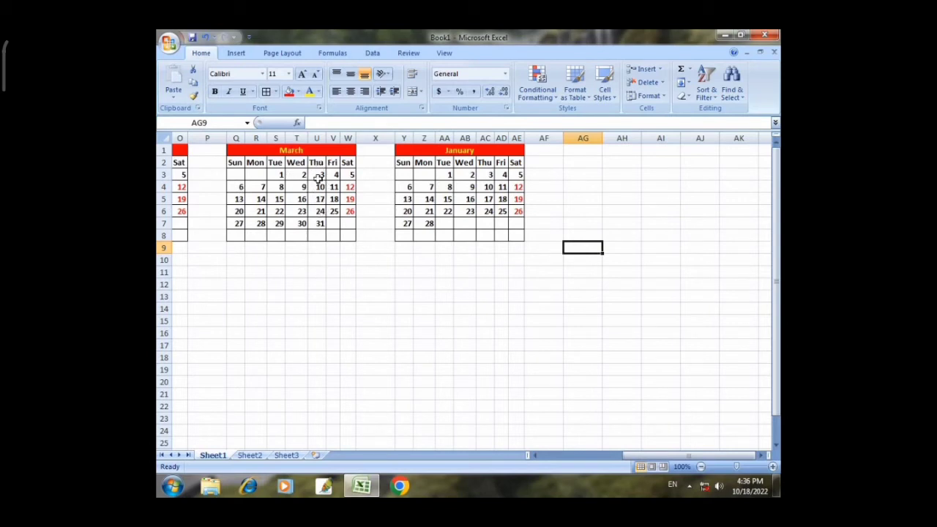
Enter the formula =U7+1 in cell AD3 so the fourth month starts on the Friday after March 31
left_click(501, 174)
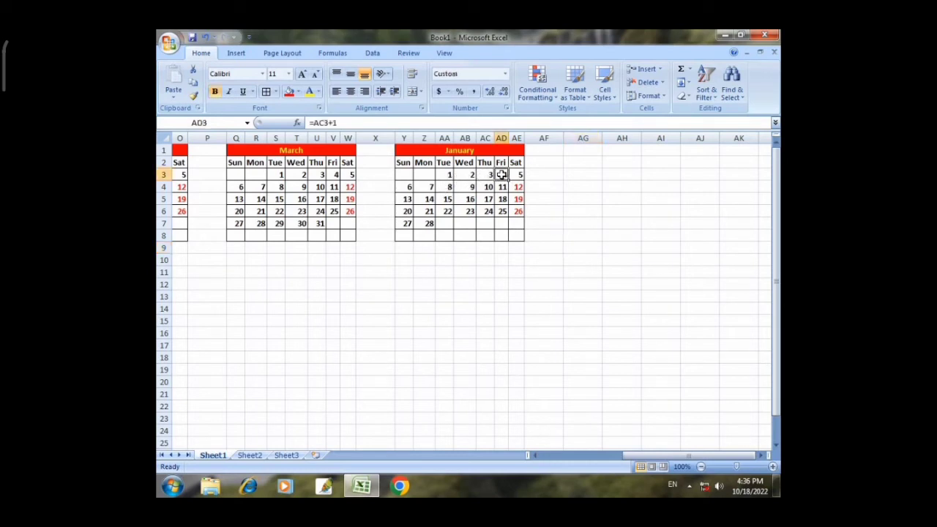
type("=")
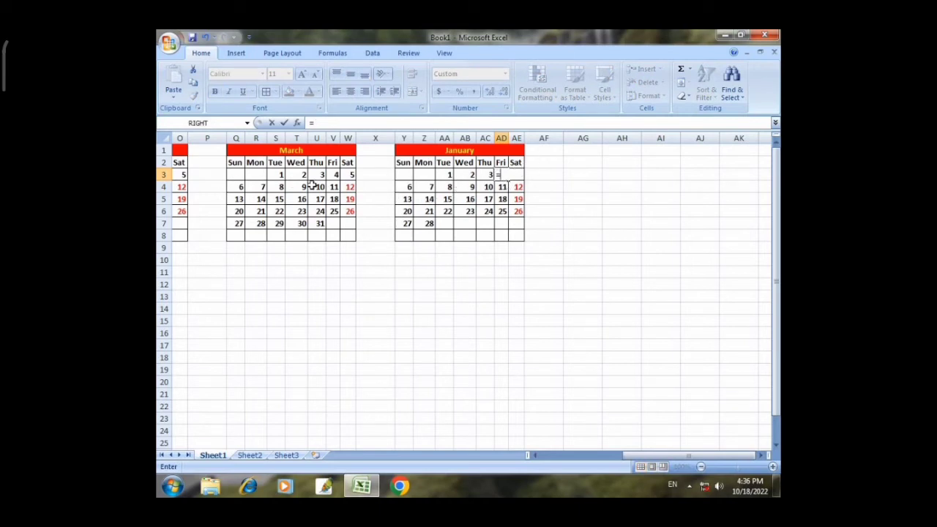
left_click(319, 225)
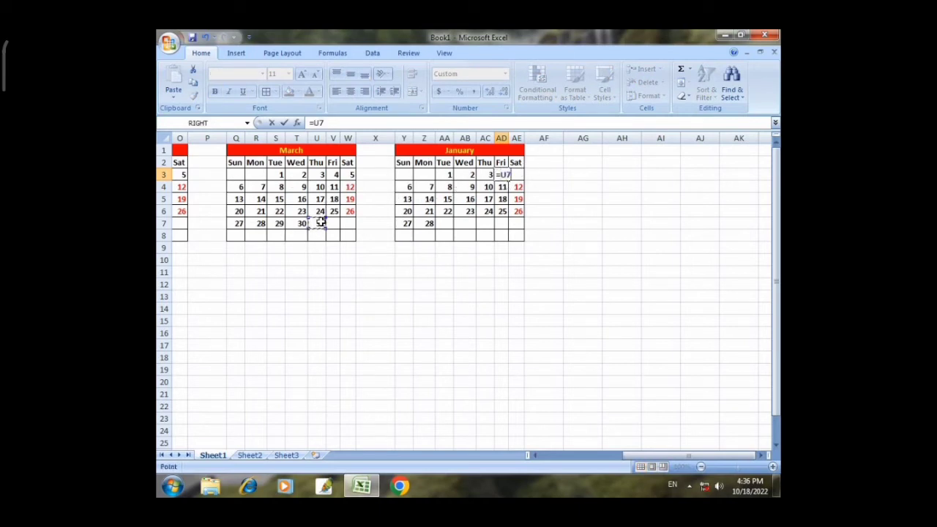
type("+1")
key("Return")
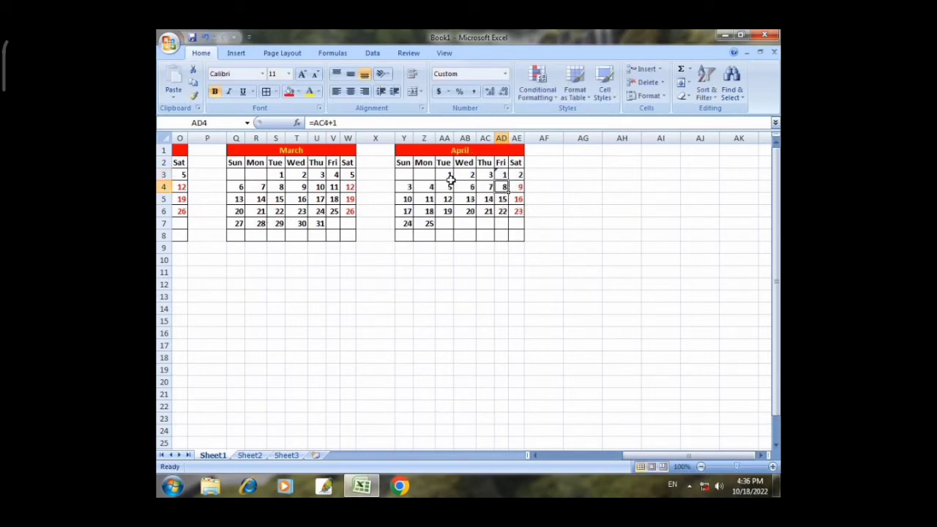
Delete the surplus dates in cells AA3 to AC3 of the April calendar
left_click_drag(445, 176, 479, 173)
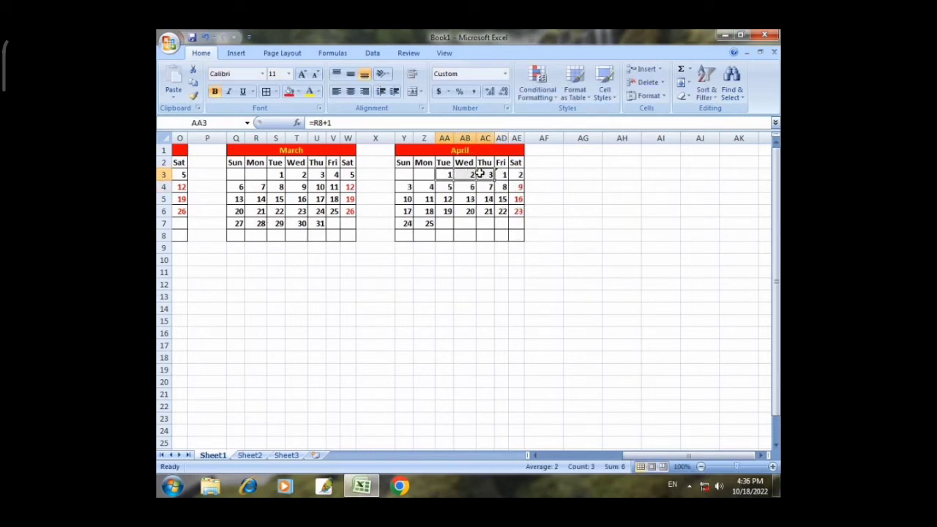
key("Delete")
left_click(500, 297)
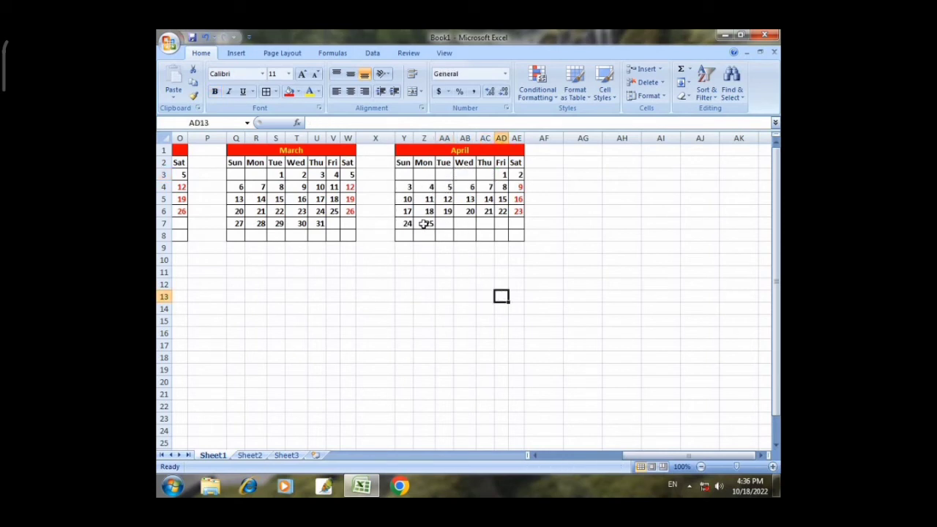
Fill the formula in cell Z7 of the April calendar across to AE7 and clear row 8 beneath it
left_click(425, 224)
left_click_drag(436, 228, 525, 222)
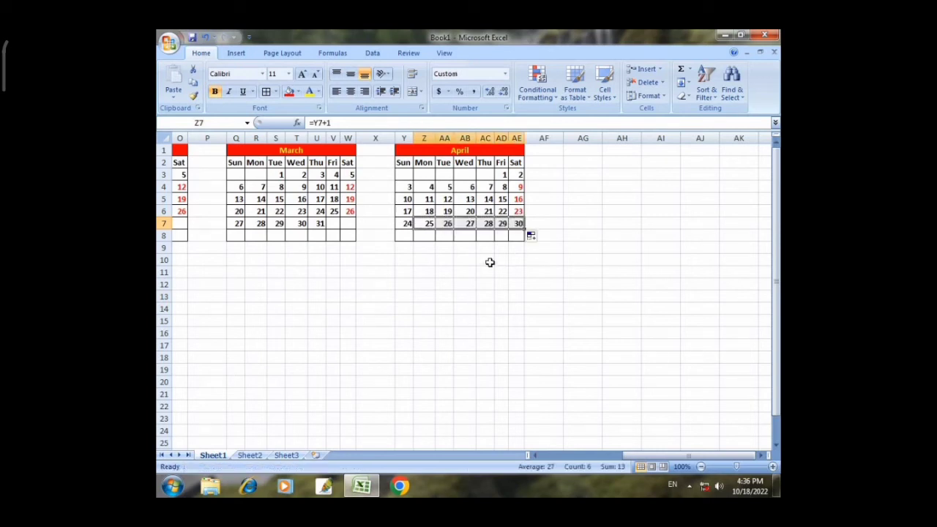
left_click(516, 246)
left_click_drag(404, 223, 525, 245)
left_click(502, 272)
left_click_drag(407, 235, 537, 224)
key("Delete")
left_click(541, 200)
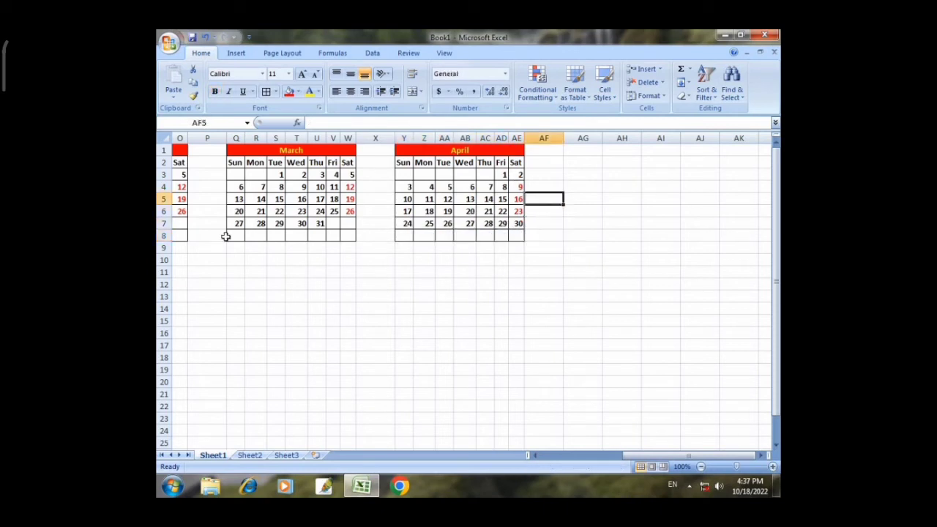
Copy the January to April calendars in A1:AE8 and paste them starting at cell A10
left_click_drag(641, 455, 560, 464)
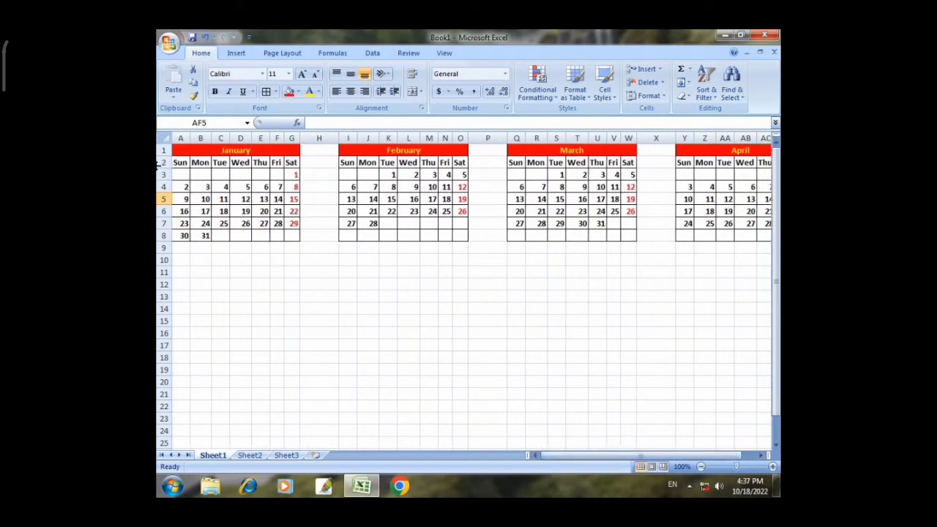
left_click_drag(180, 150, 716, 234)
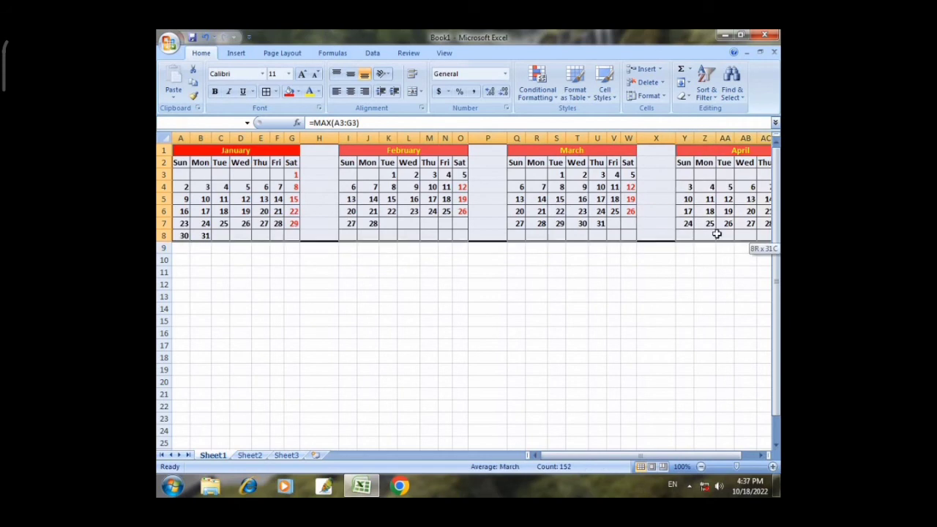
left_click(717, 233)
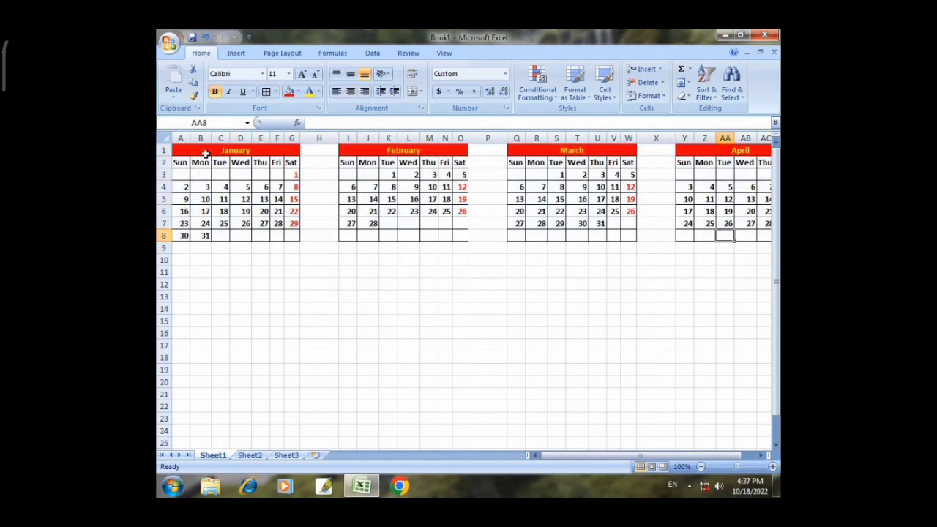
left_click_drag(205, 153, 759, 239)
key("ctrl+c")
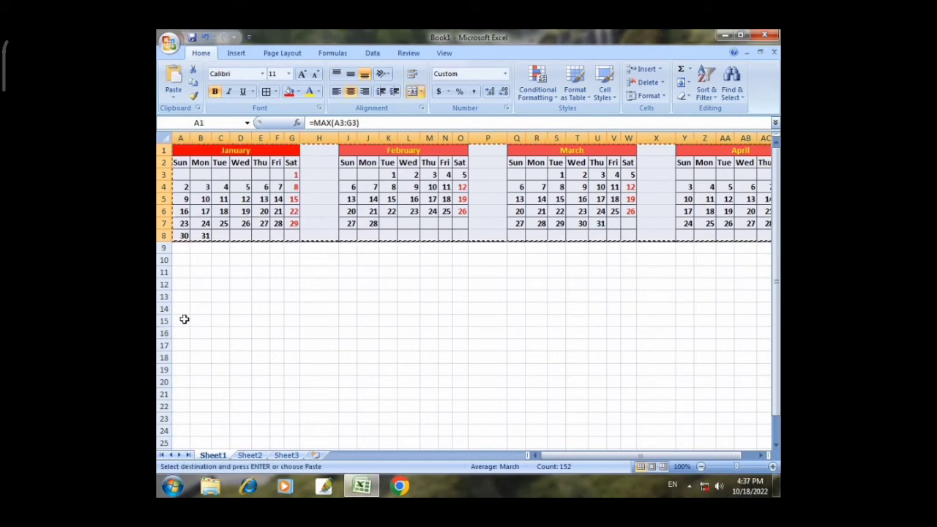
left_click(176, 260)
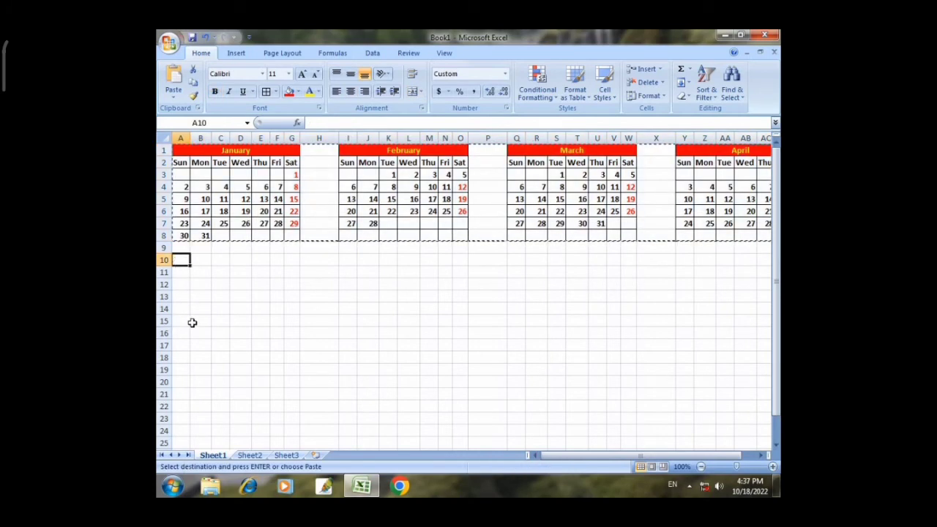
key("ctrl+v")
left_click(263, 382)
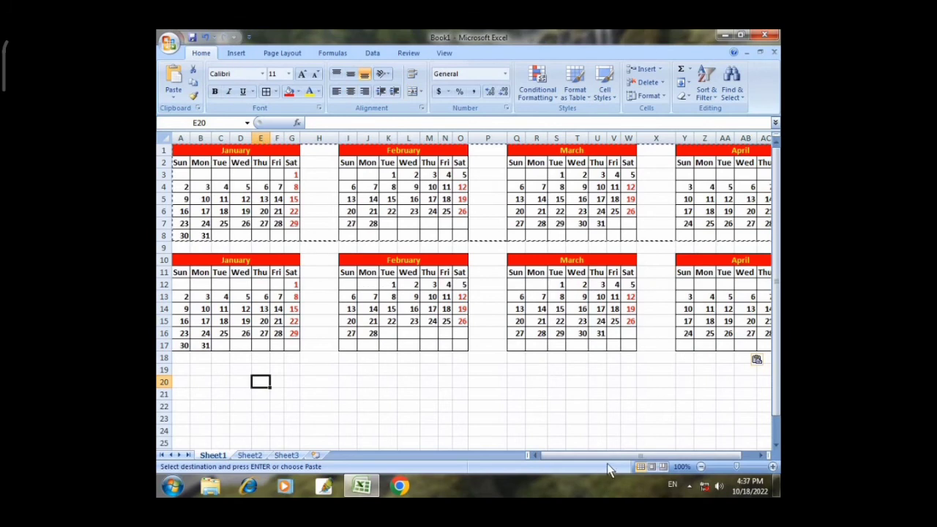
Enter the formula =AE7+1 in cell A12 to start the first calendar of the second row after April 30
left_click_drag(607, 456, 629, 457)
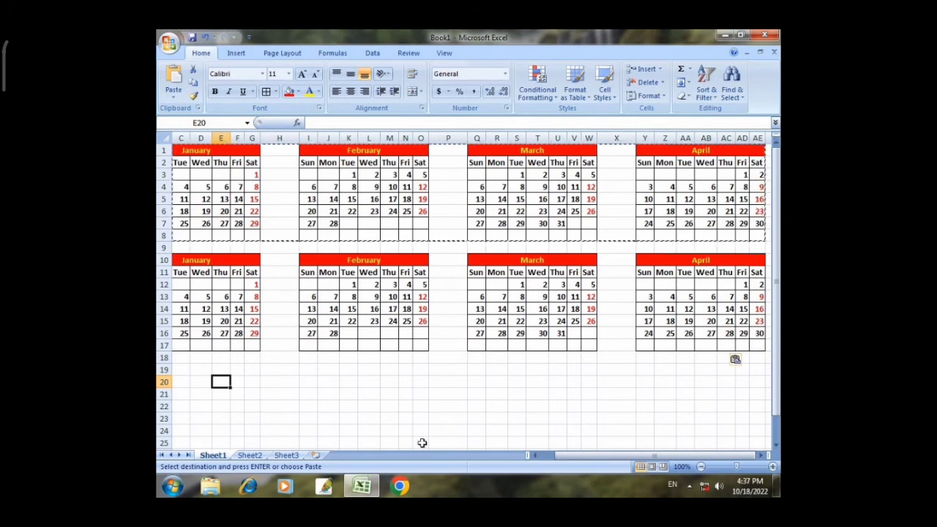
left_click_drag(577, 457, 556, 460)
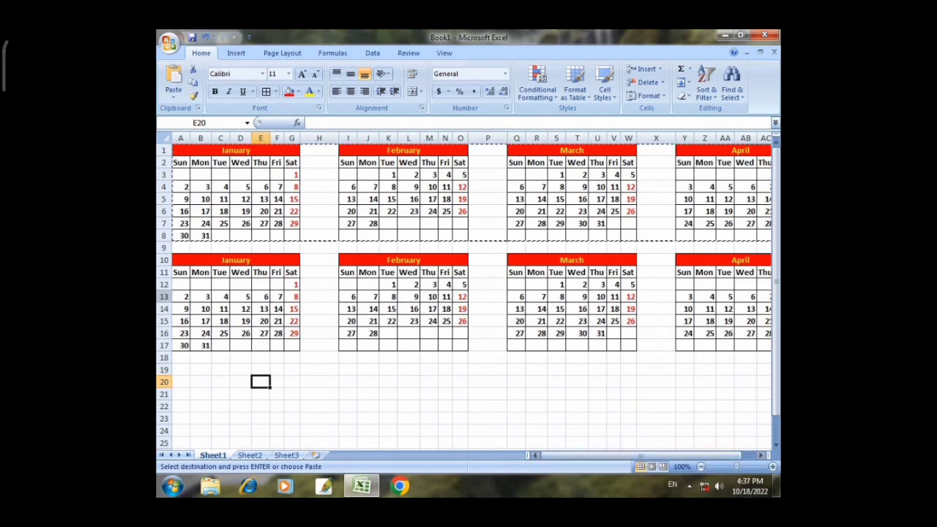
left_click(180, 284)
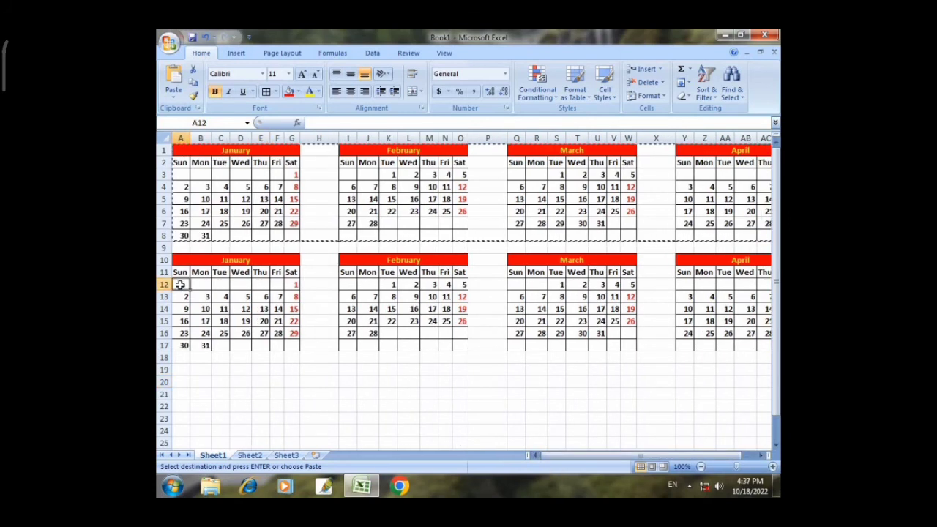
type("=")
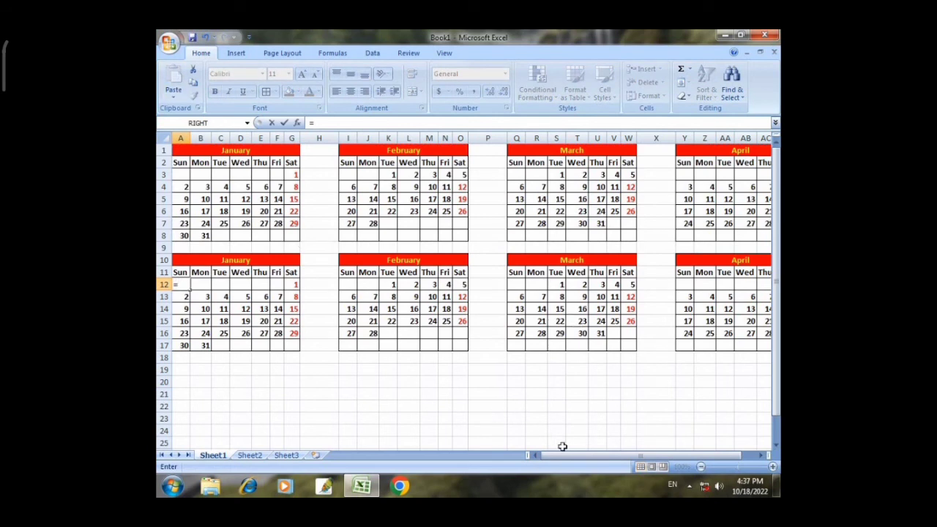
left_click_drag(570, 459, 575, 459)
left_click(758, 225)
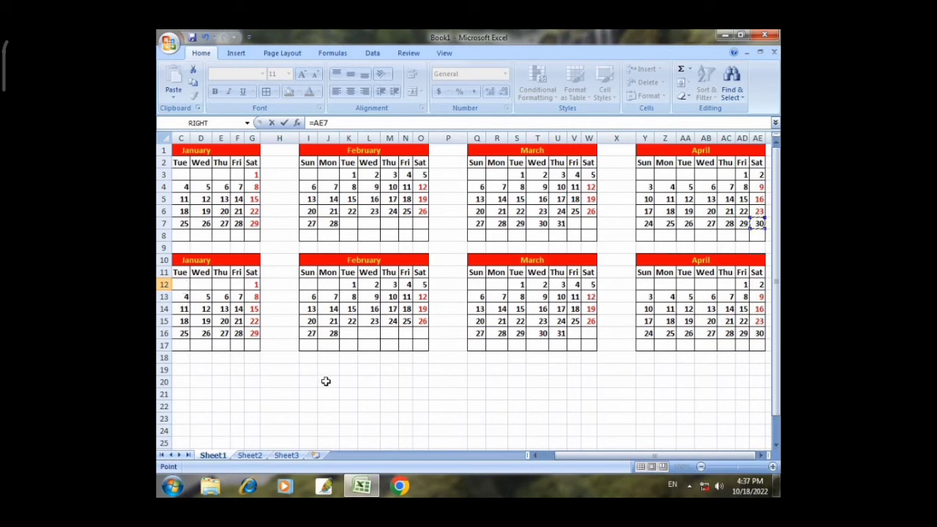
left_click(535, 455)
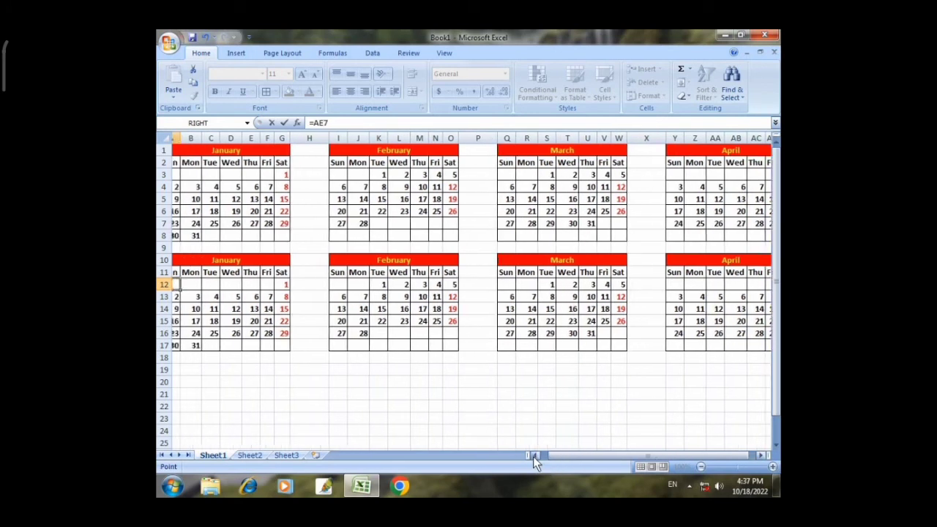
left_click(535, 455)
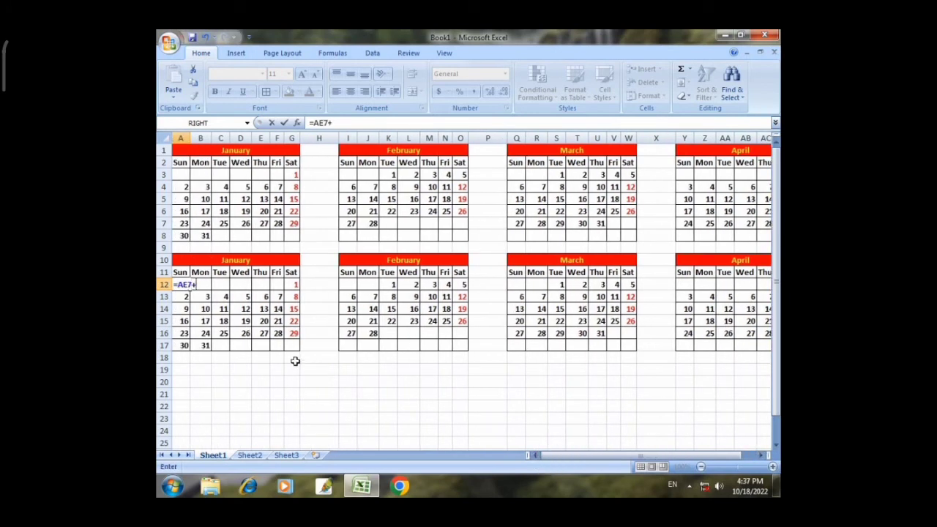
key("Return")
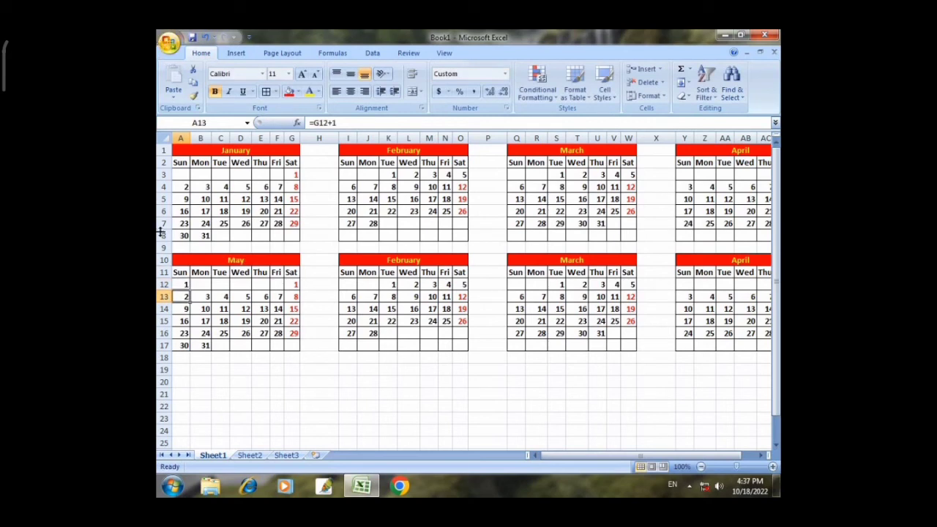
Enter the formula =A12+1 in cell B12 of the May calendar and fill it across to G12
left_click(198, 285)
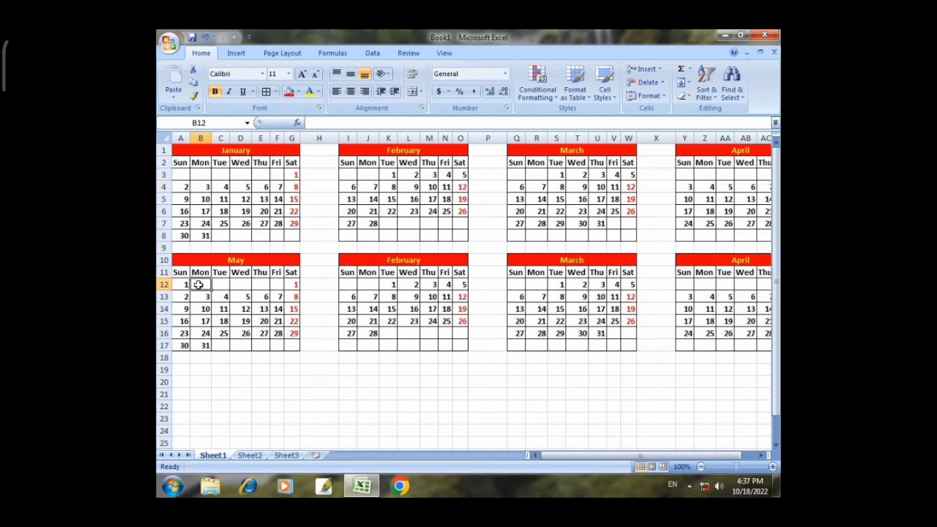
type("=")
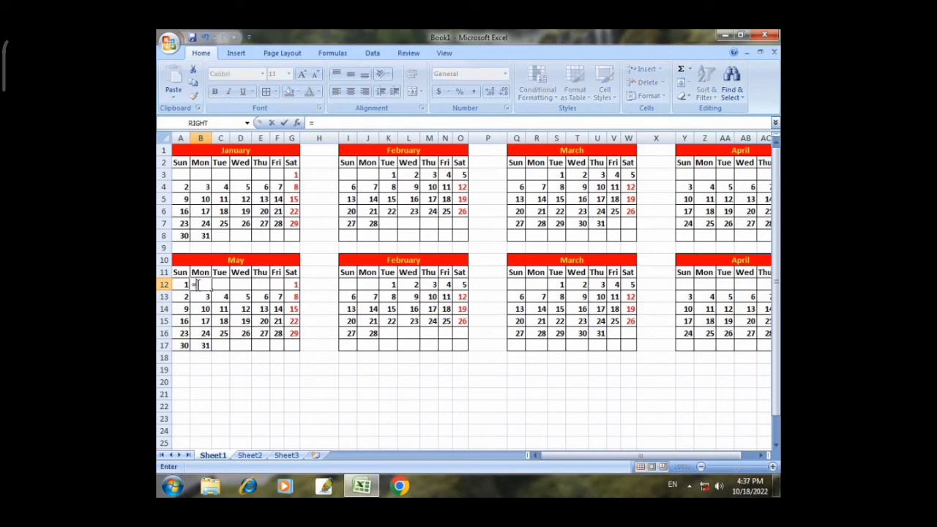
left_click(180, 285)
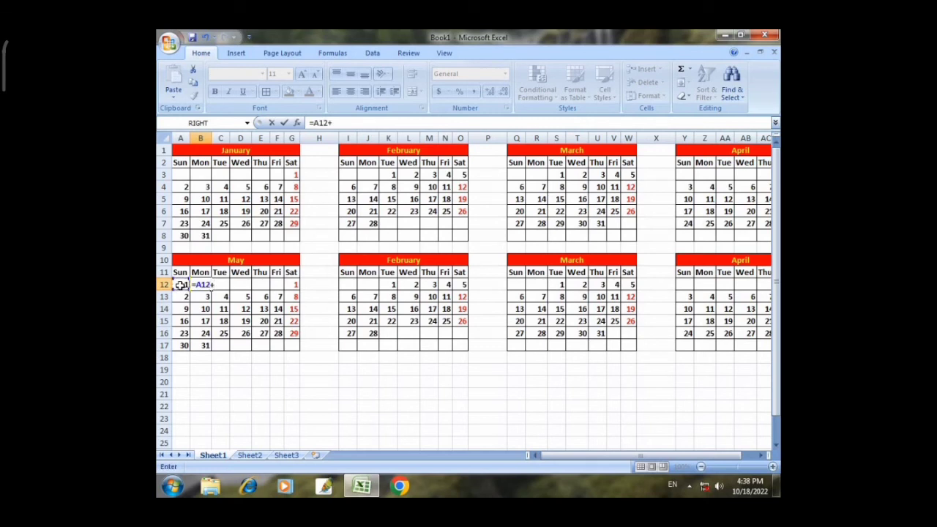
type("+1")
key("Return")
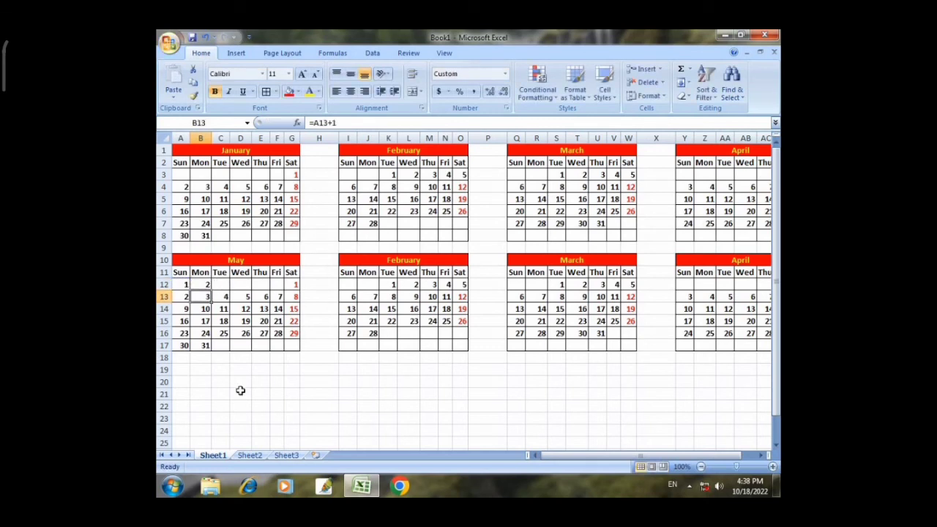
left_click(200, 284)
left_click_drag(210, 291, 297, 291)
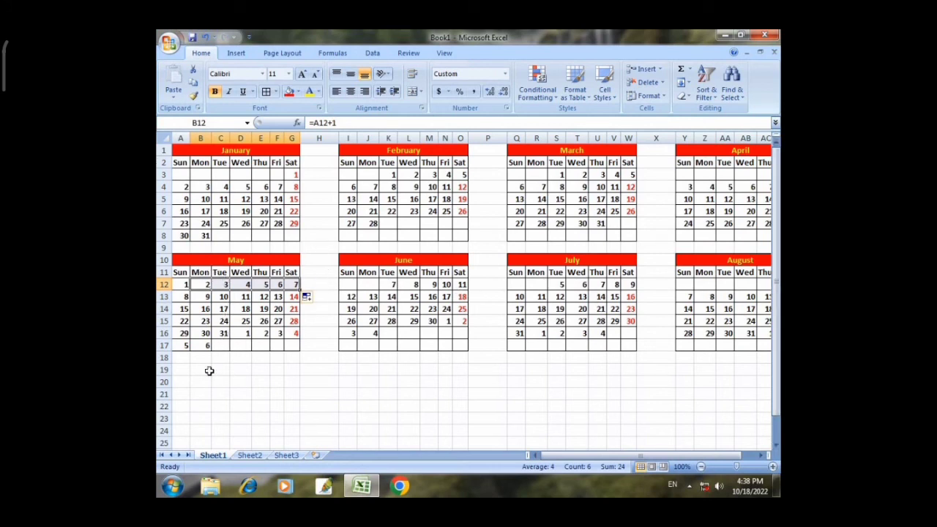
Copy the May to August calendars in rows 10 to 17 and paste them starting at cell A19
left_click_drag(196, 260, 700, 346)
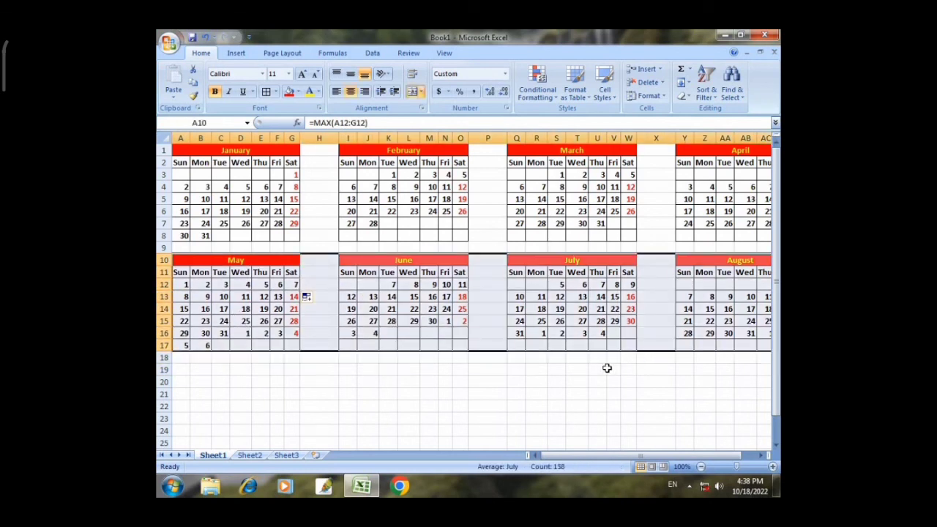
key("ctrl+c")
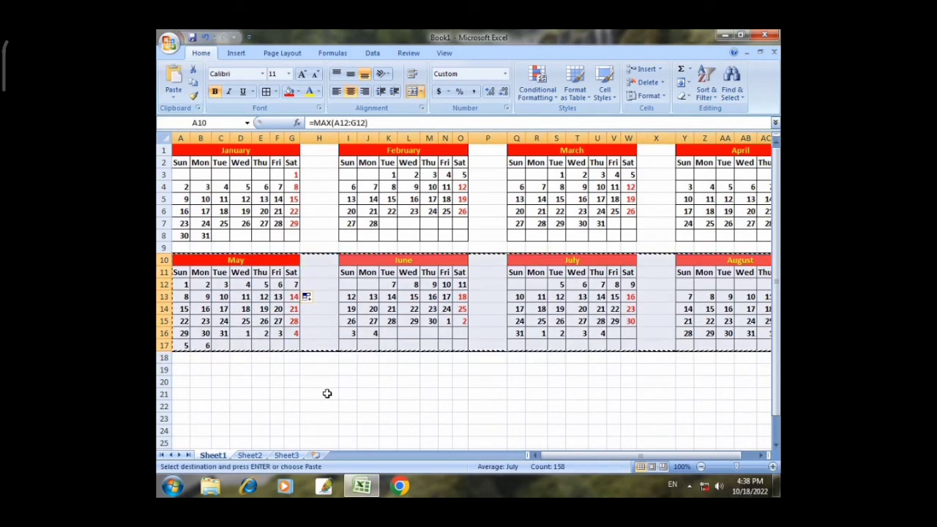
left_click(182, 371)
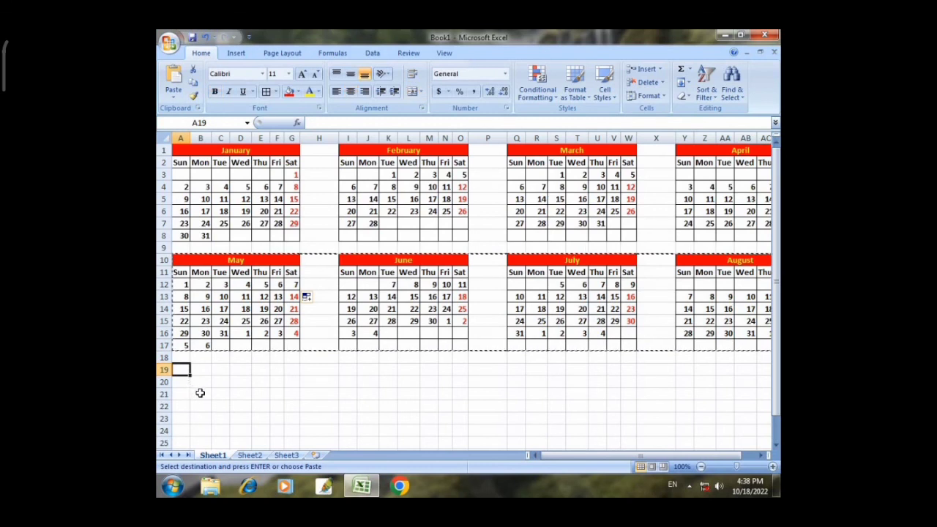
key("ctrl+v")
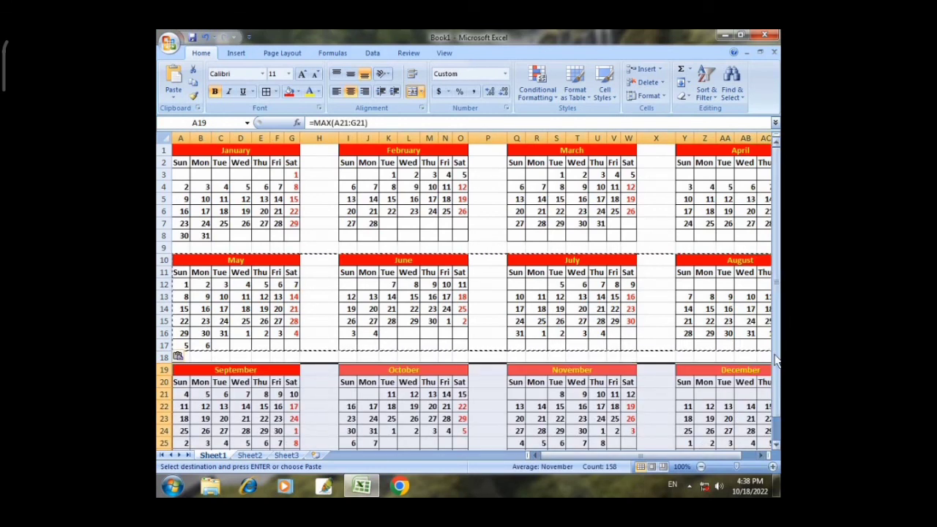
scroll(778, 352, "down", 1)
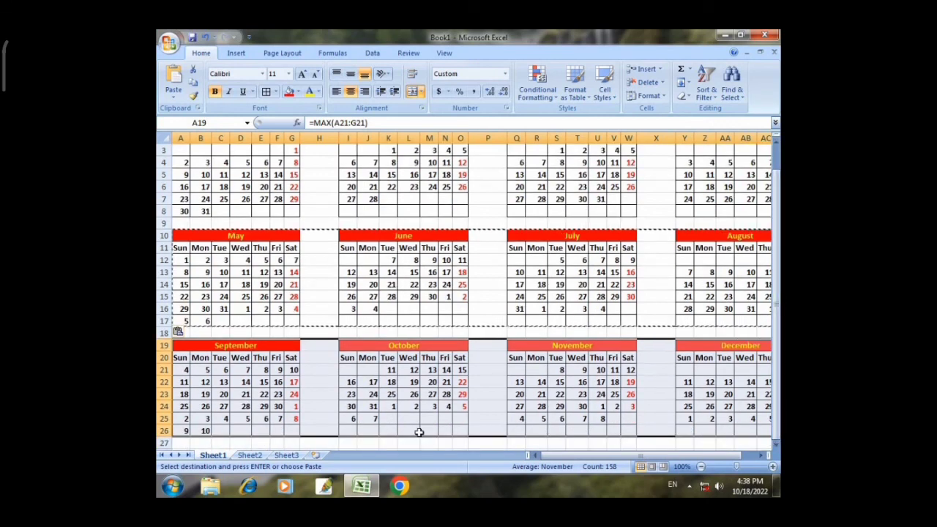
left_click(413, 289)
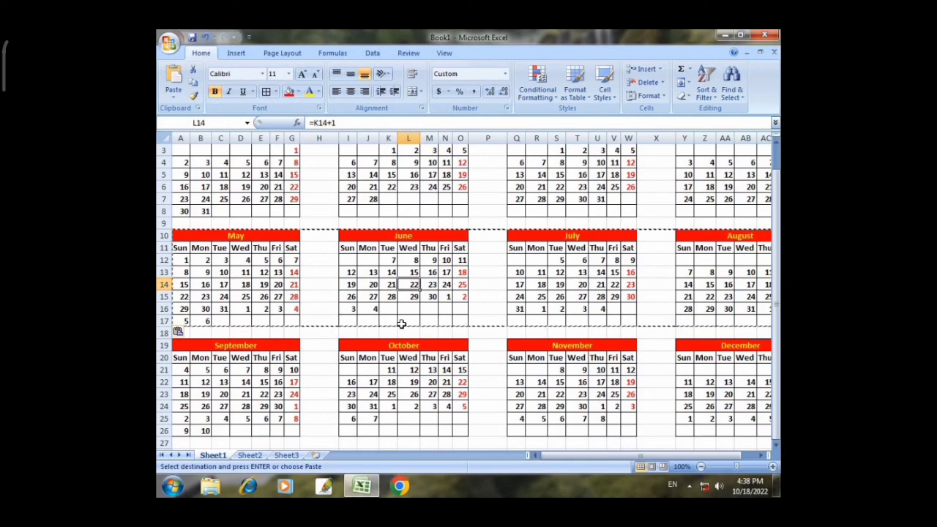
key("Escape")
left_click(700, 466)
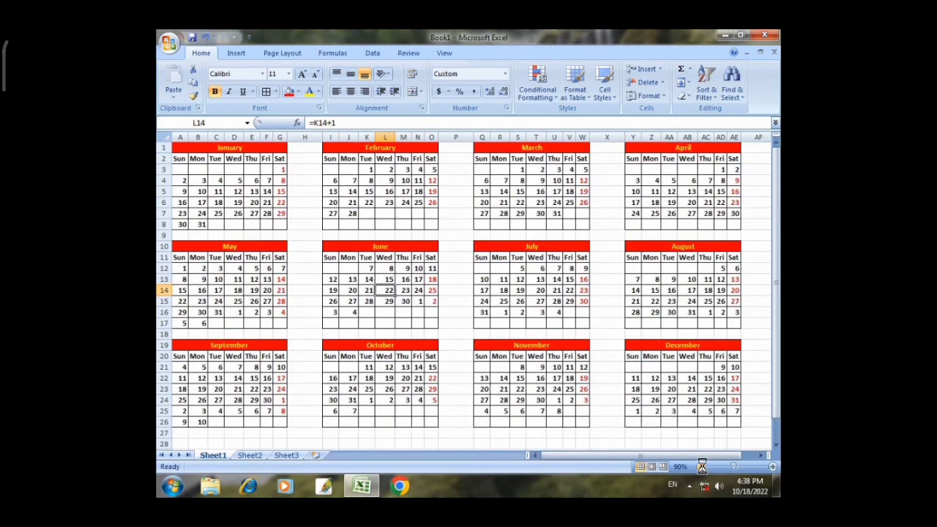
left_click(700, 467)
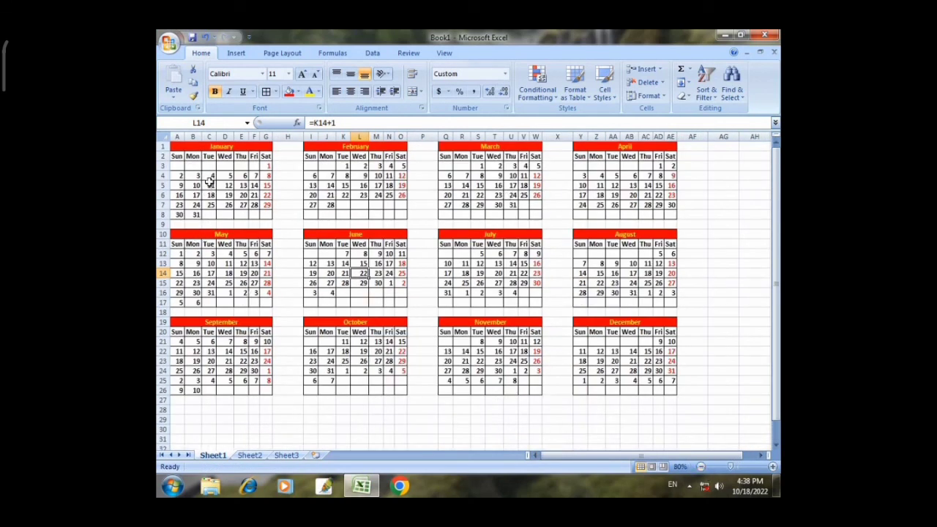